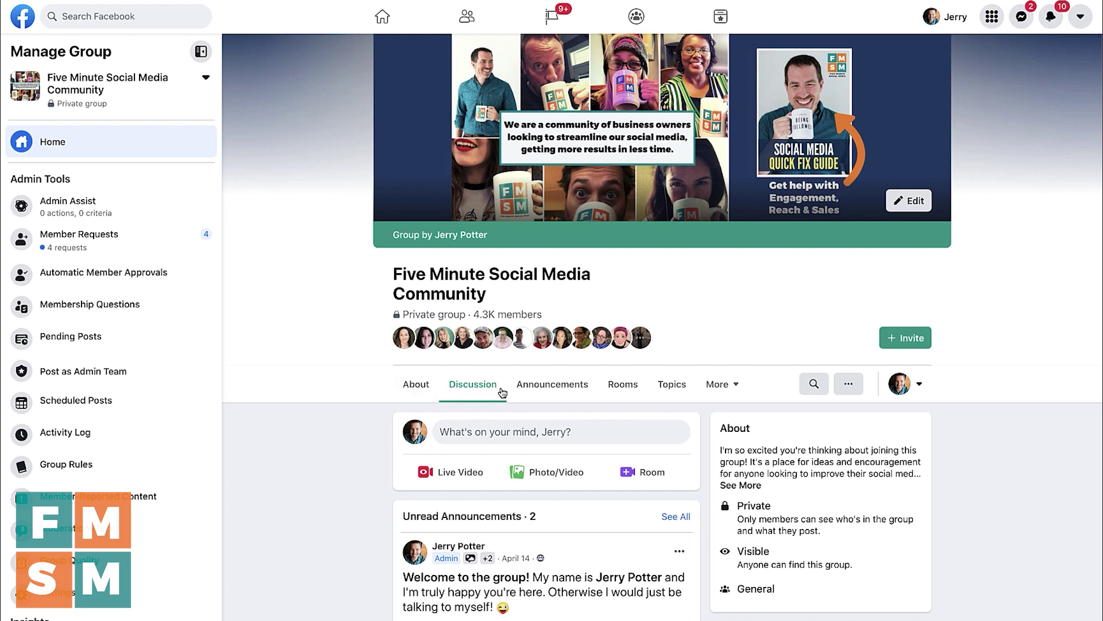
Check the additional sections of the Five Minute Social Media Community group and open its group settings.
{"action": "left_click", "coordinate": [719, 384]}
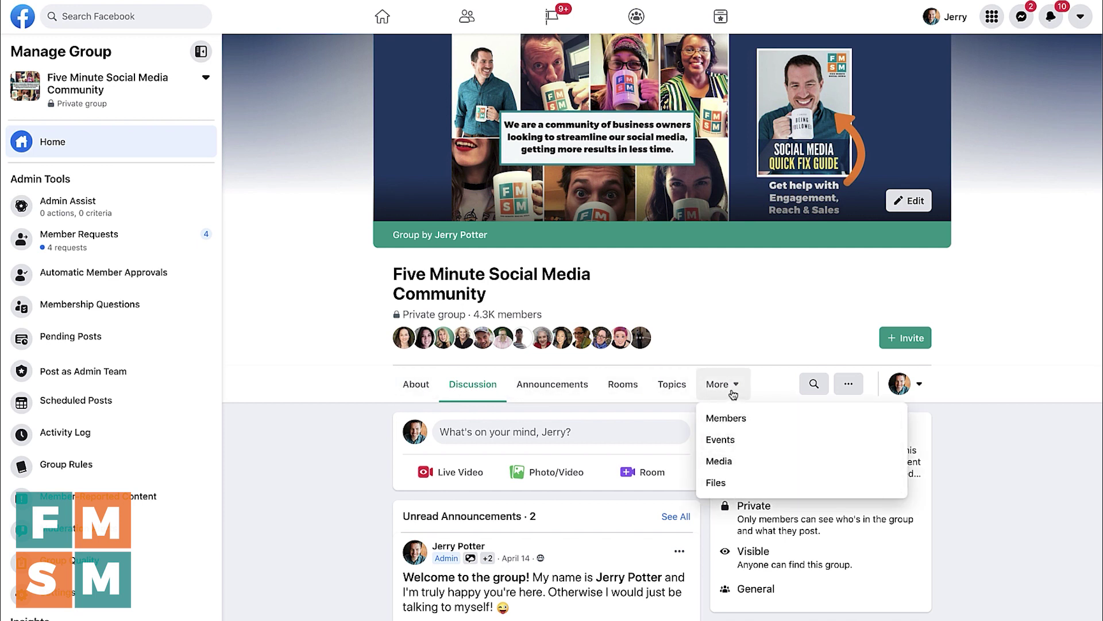
{"action": "left_click", "coordinate": [337, 409]}
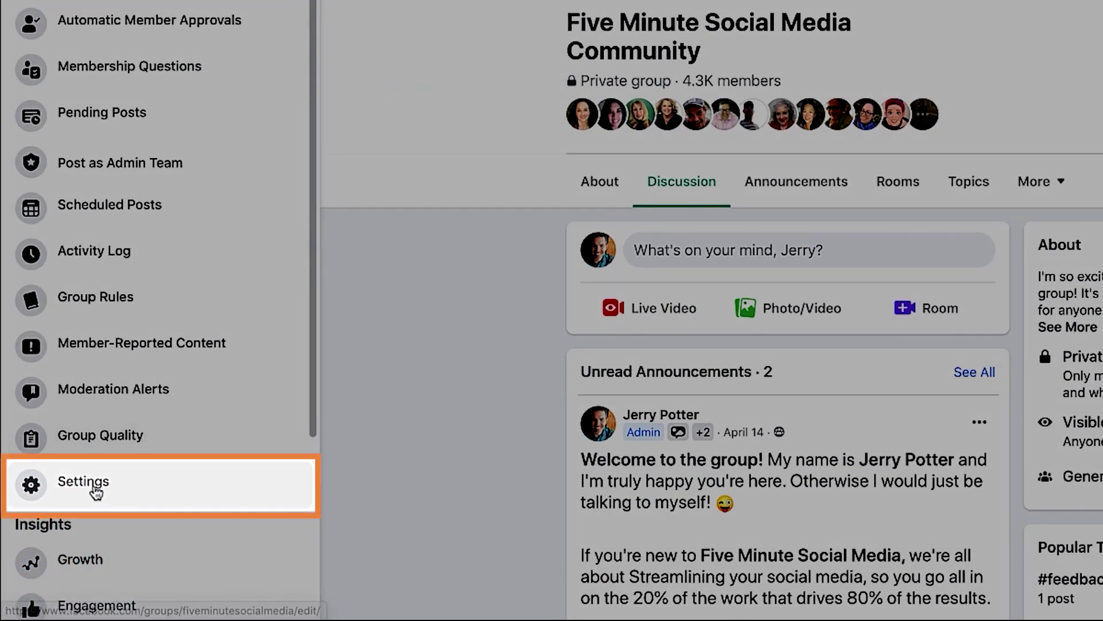
{"action": "left_click", "coordinate": [96, 489]}
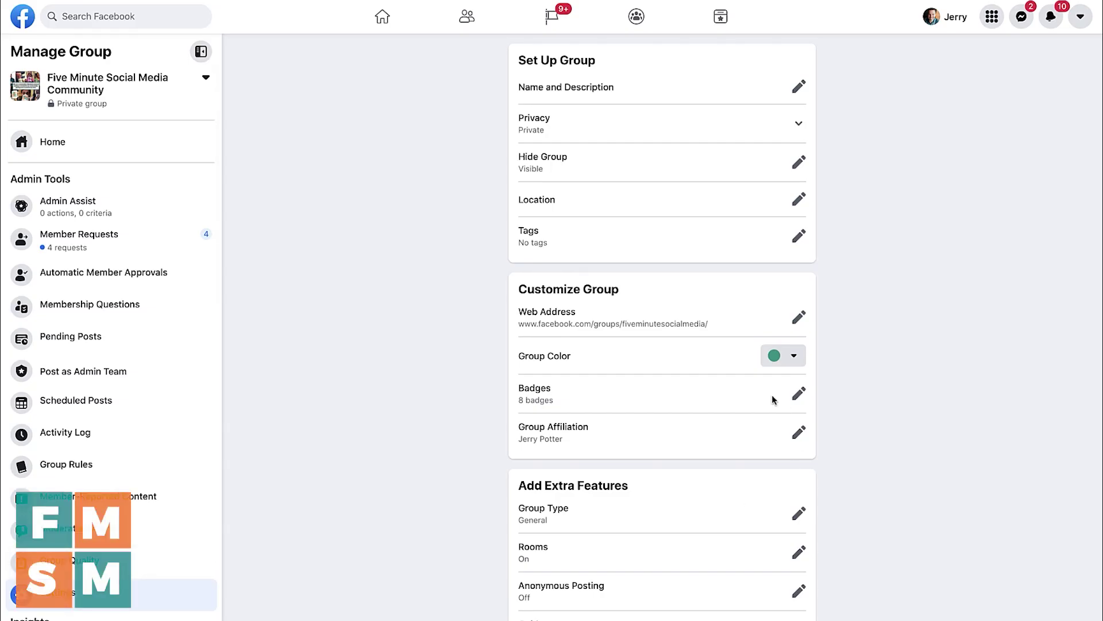
View the available group types in the extra features settings and cancel without choosing a different one.
{"action": "scroll", "coordinate": [694, 395], "scroll_direction": "down", "scroll_amount": 6}
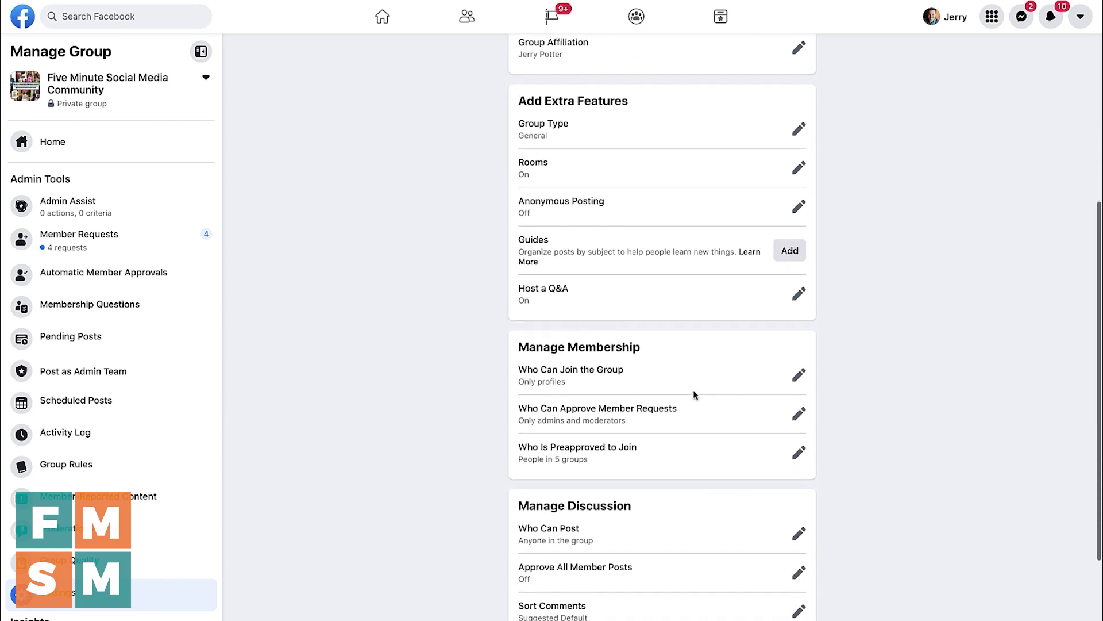
{"action": "scroll", "coordinate": [689, 376], "scroll_direction": "up", "scroll_amount": 1}
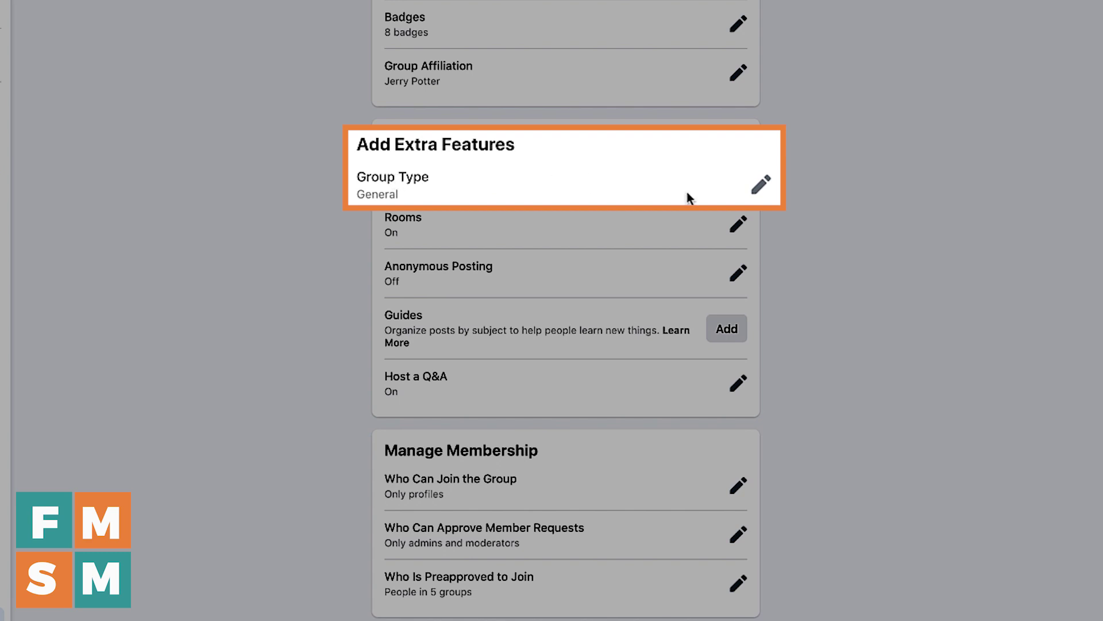
{"action": "left_click", "coordinate": [739, 176]}
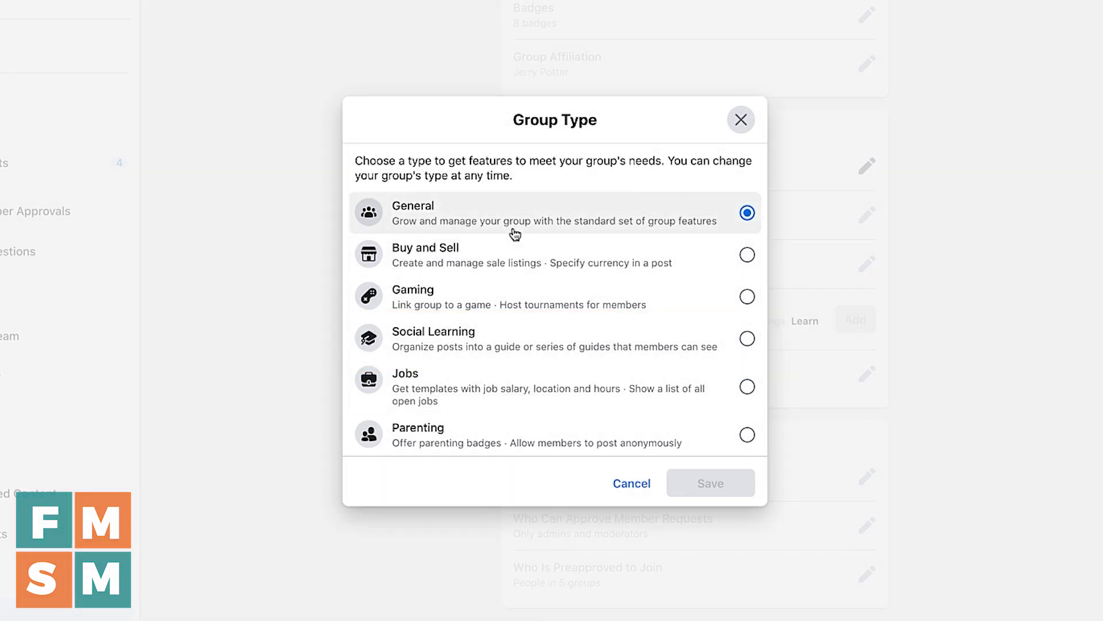
{"action": "left_click", "coordinate": [641, 484]}
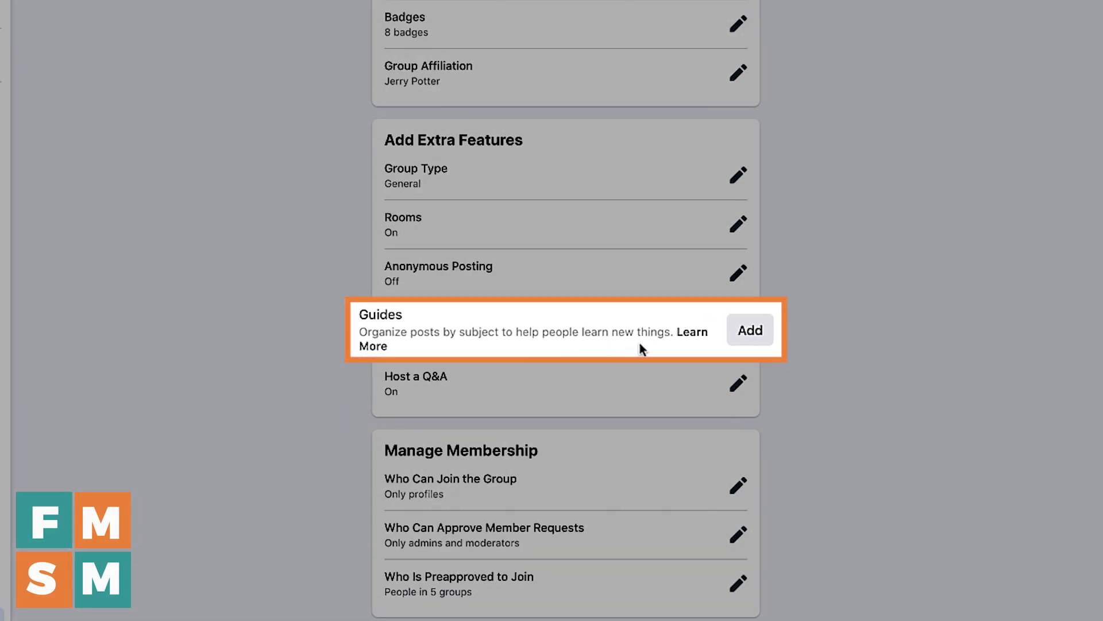
Add the Guides feature to the group and return to the group settings.
{"action": "left_click", "coordinate": [762, 332]}
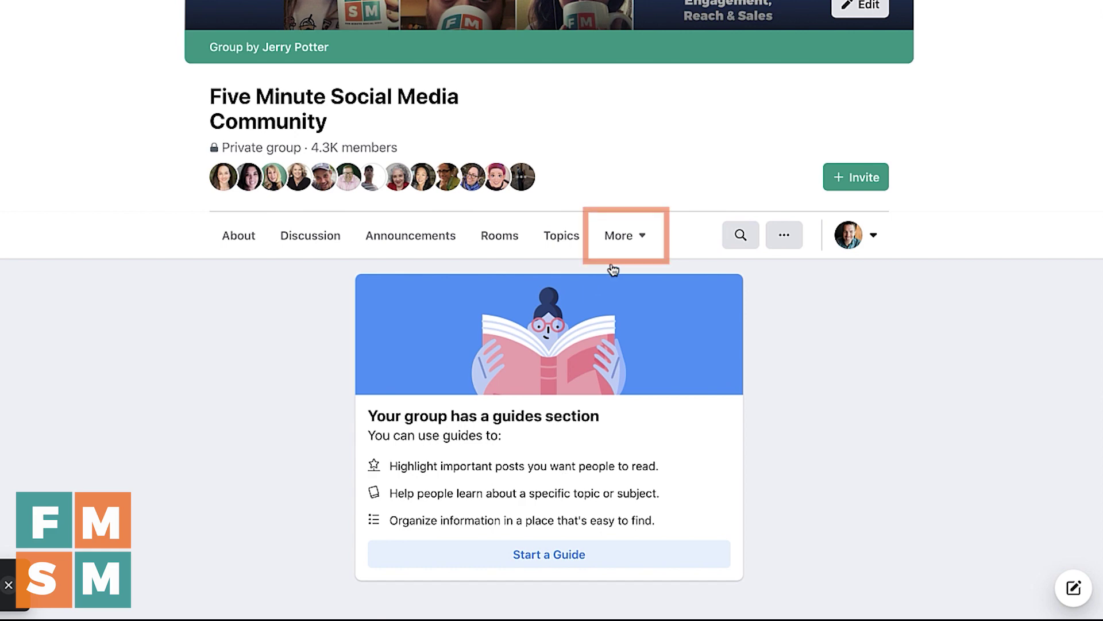
{"action": "left_click", "coordinate": [633, 237]}
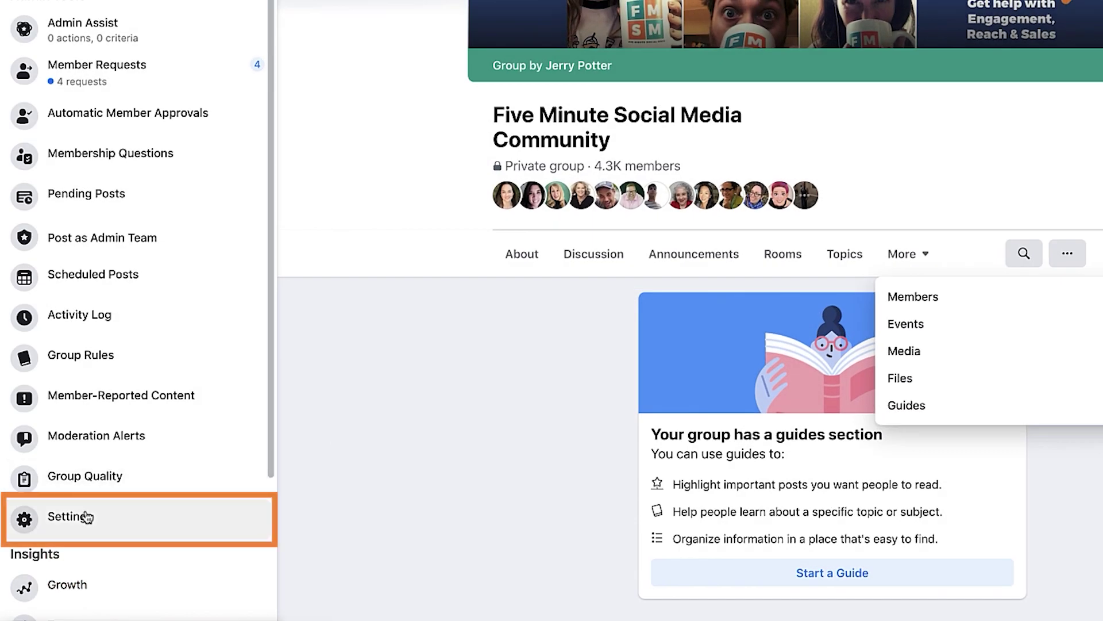
{"action": "left_click", "coordinate": [86, 518]}
{"action": "scroll", "coordinate": [403, 391], "scroll_direction": "down", "scroll_amount": 5}
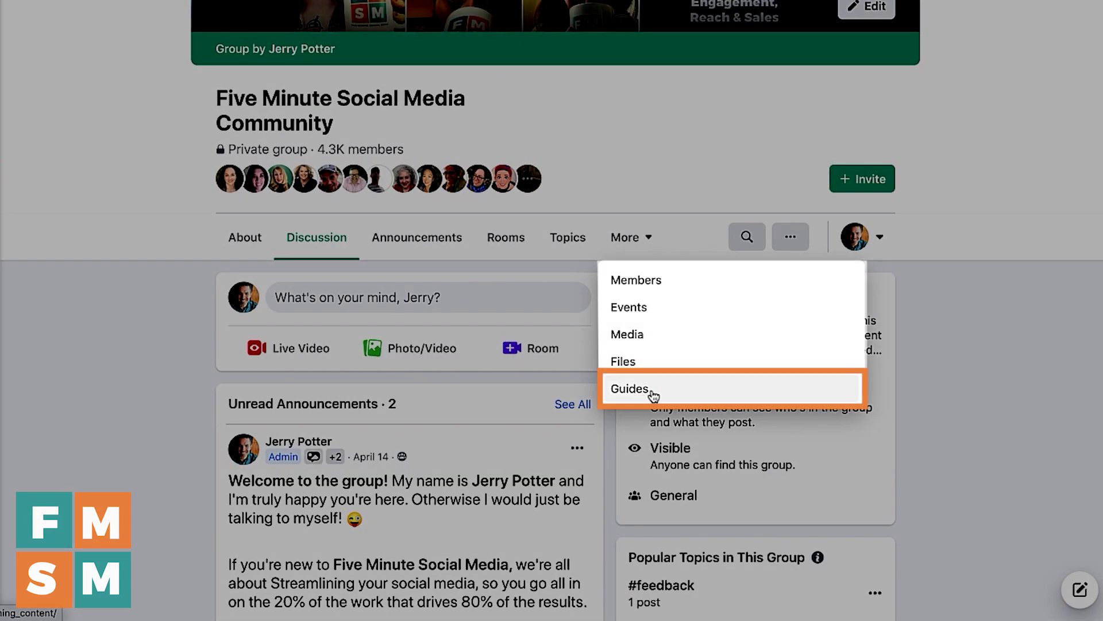
Start a guide in the group's Guides section and enter Instagram Trainings as its name.
{"action": "left_click", "coordinate": [653, 391]}
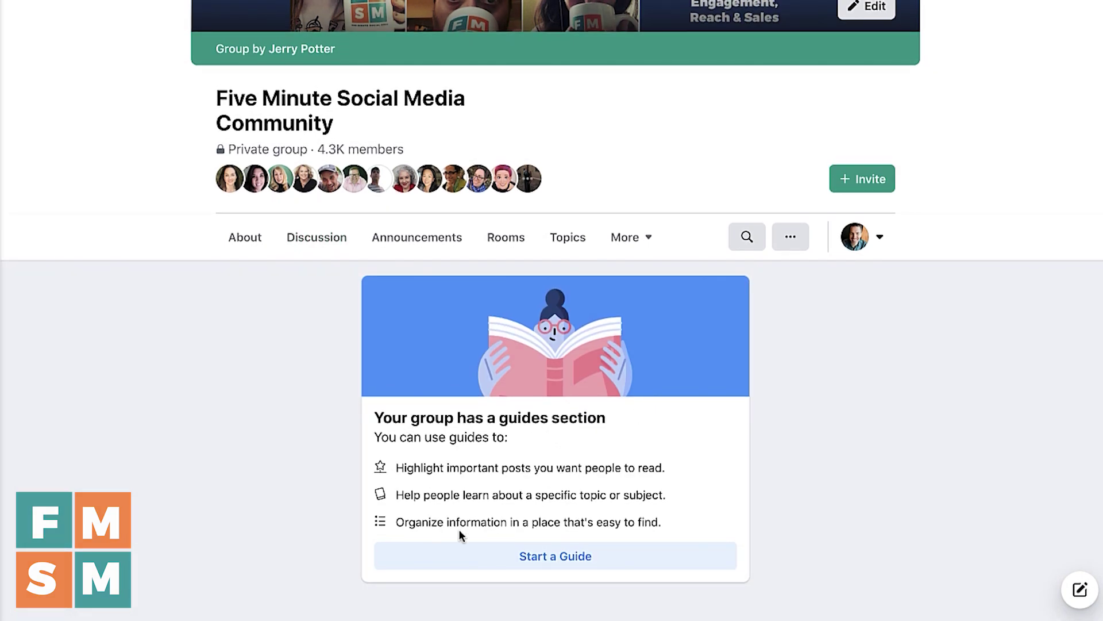
{"action": "left_click", "coordinate": [540, 566]}
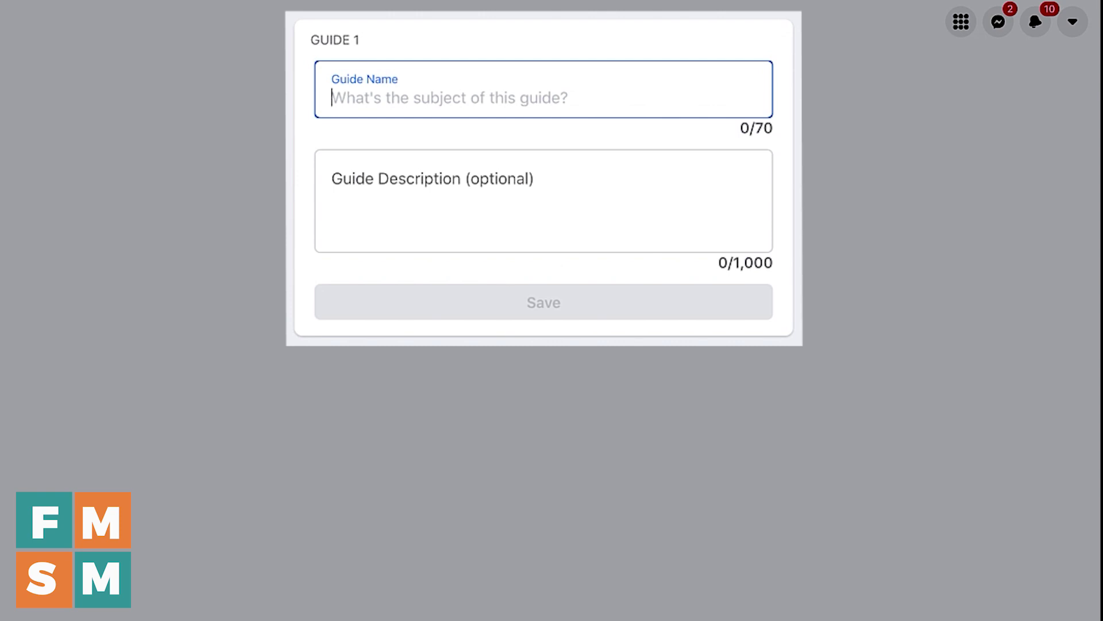
{"action": "type", "text": "Insta"}
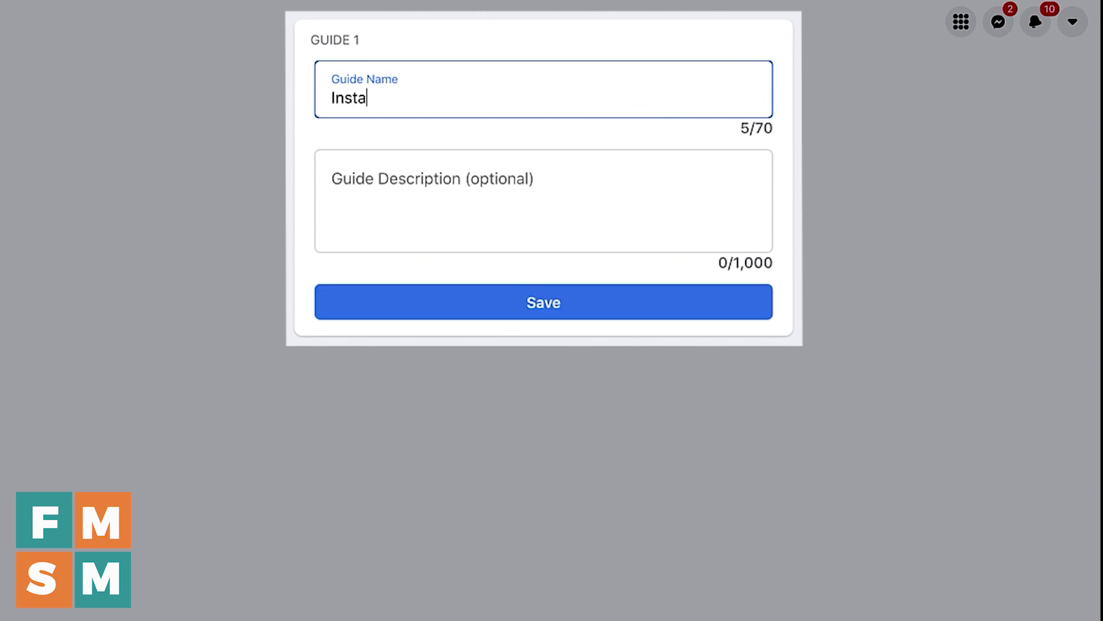
{"action": "type", "text": "gram Trainings"}
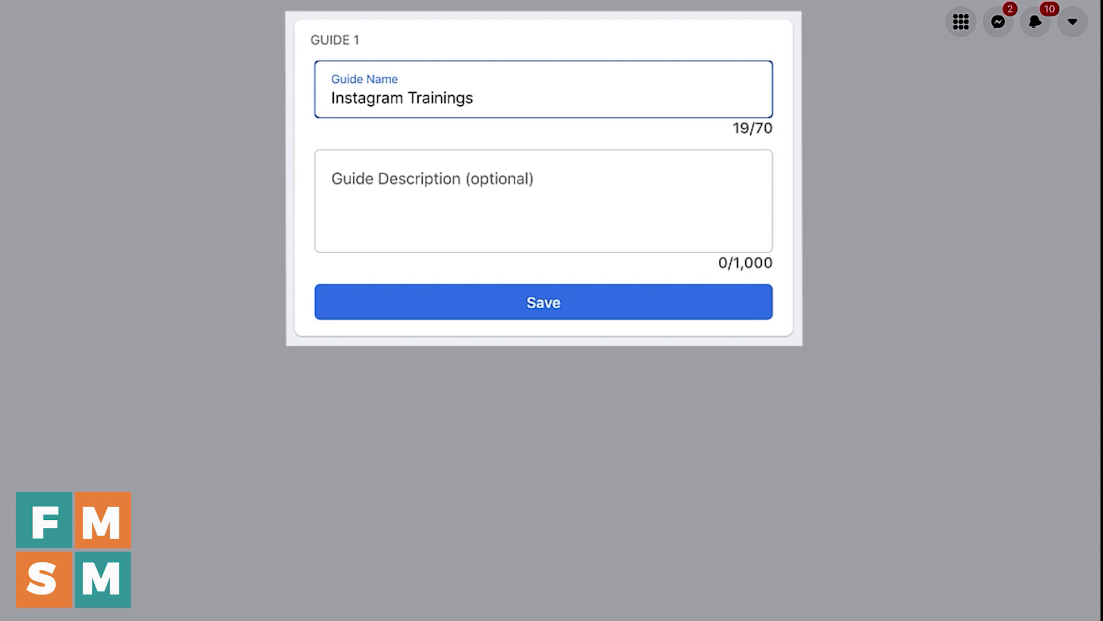
Replace the guide's name with Module 1, leave the description empty and save the guide.
{"action": "key", "text": "ctrl+a"}
{"action": "type", "text": "Module 1"}
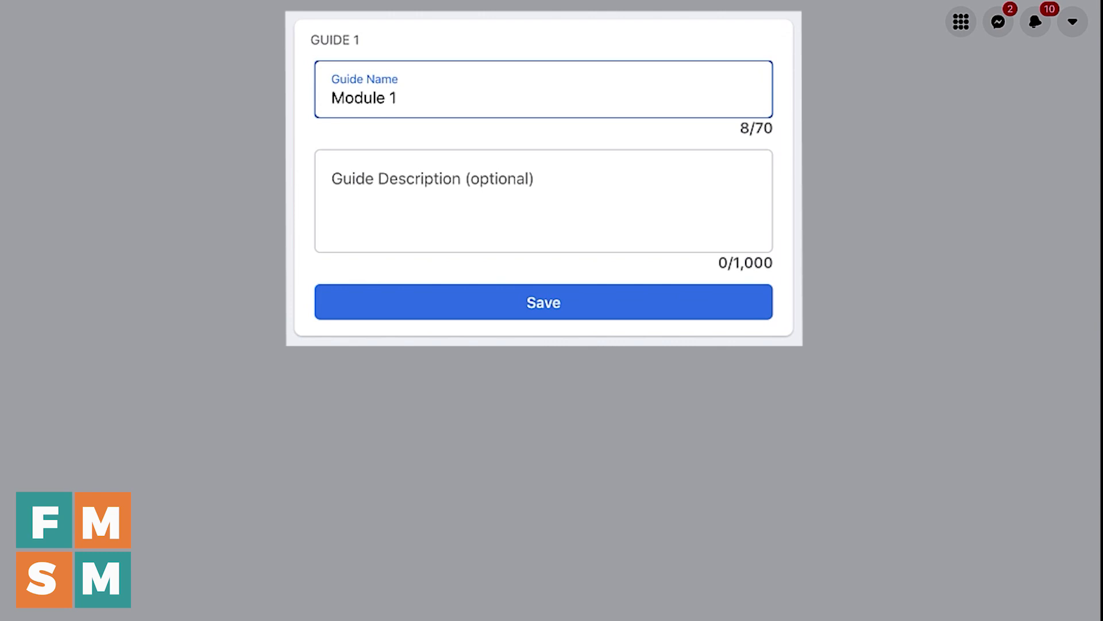
{"action": "left_click", "coordinate": [410, 180]}
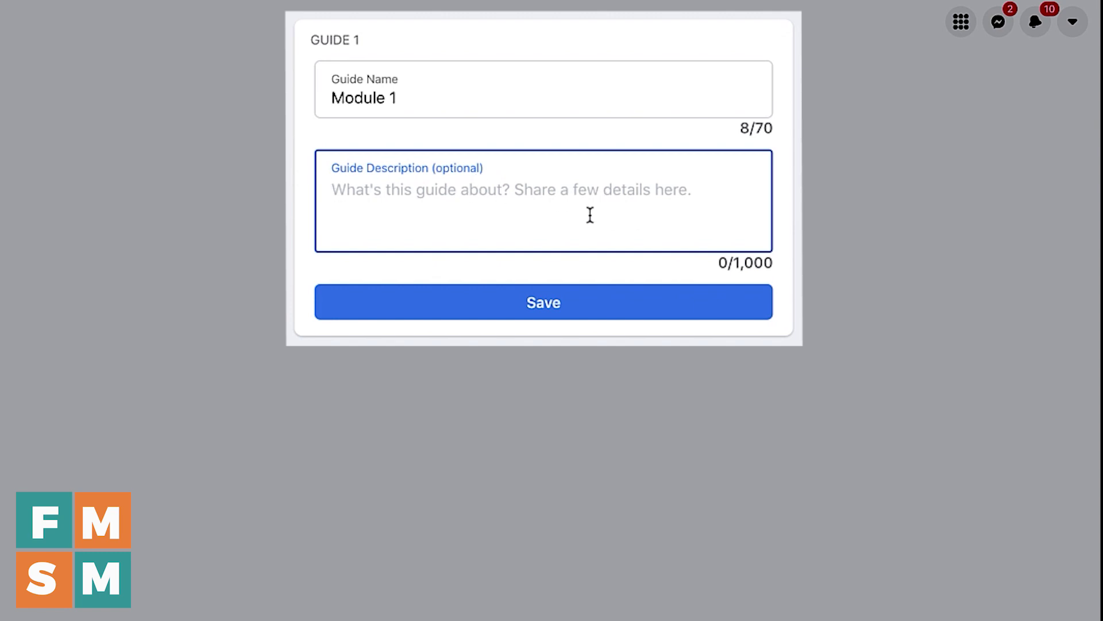
{"action": "left_click", "coordinate": [568, 312]}
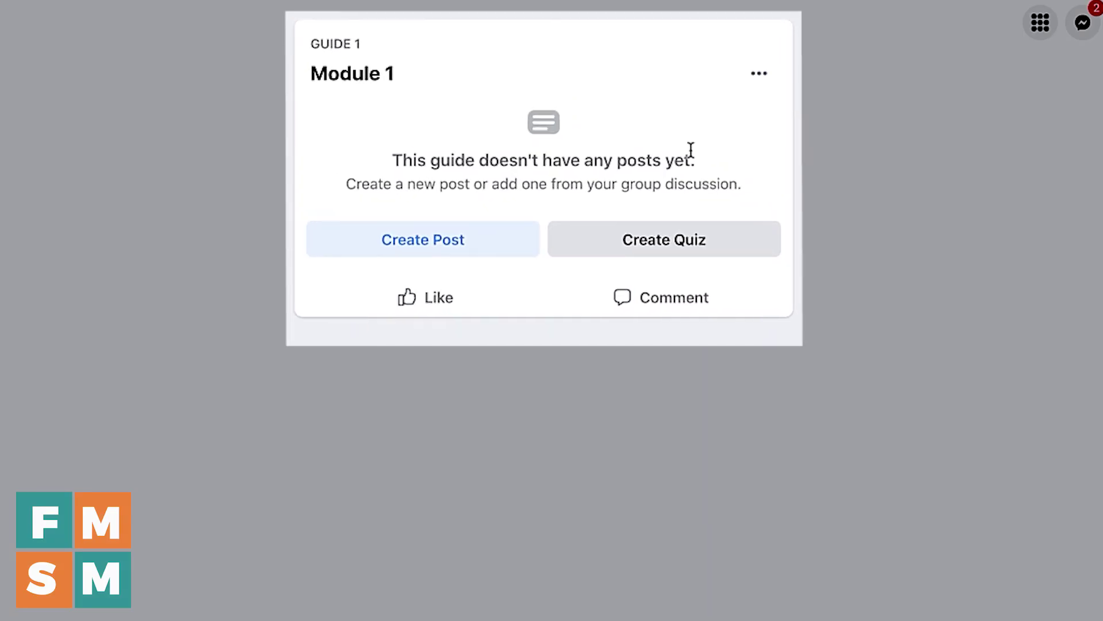
View the post creation options for the Module 1 guide, close the form and return to the group.
{"action": "left_click", "coordinate": [450, 244]}
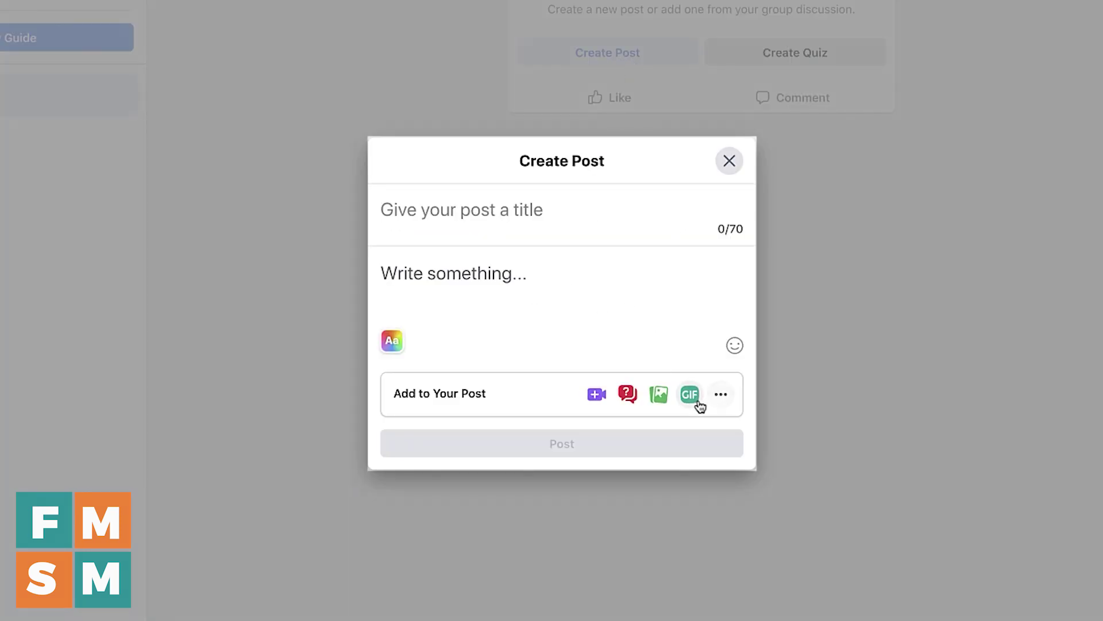
{"action": "left_click", "coordinate": [727, 171]}
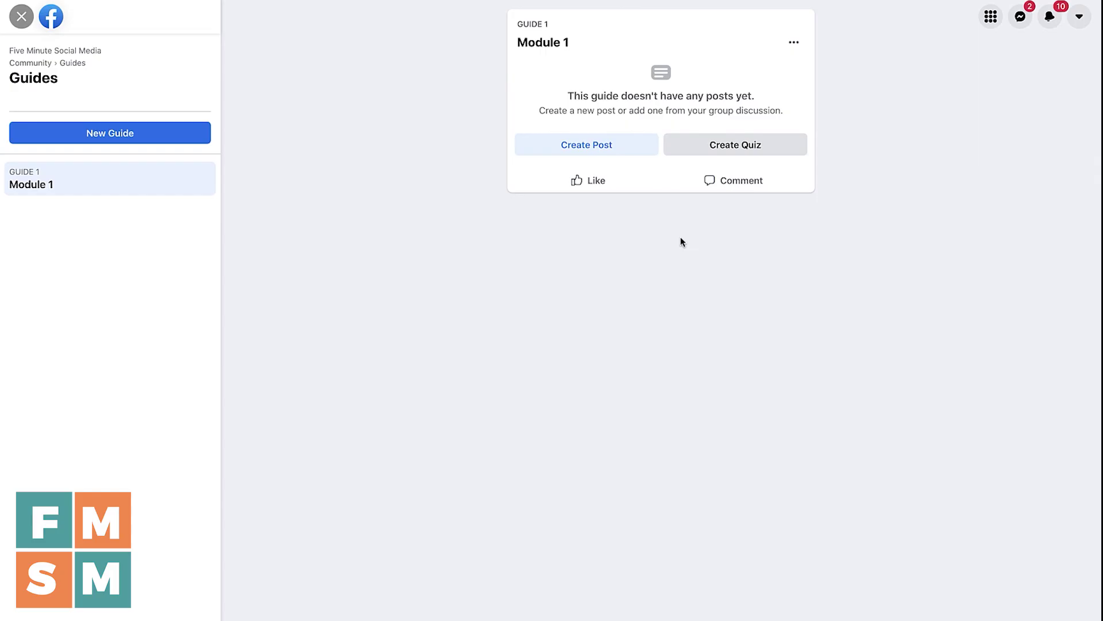
{"action": "left_click", "coordinate": [23, 24]}
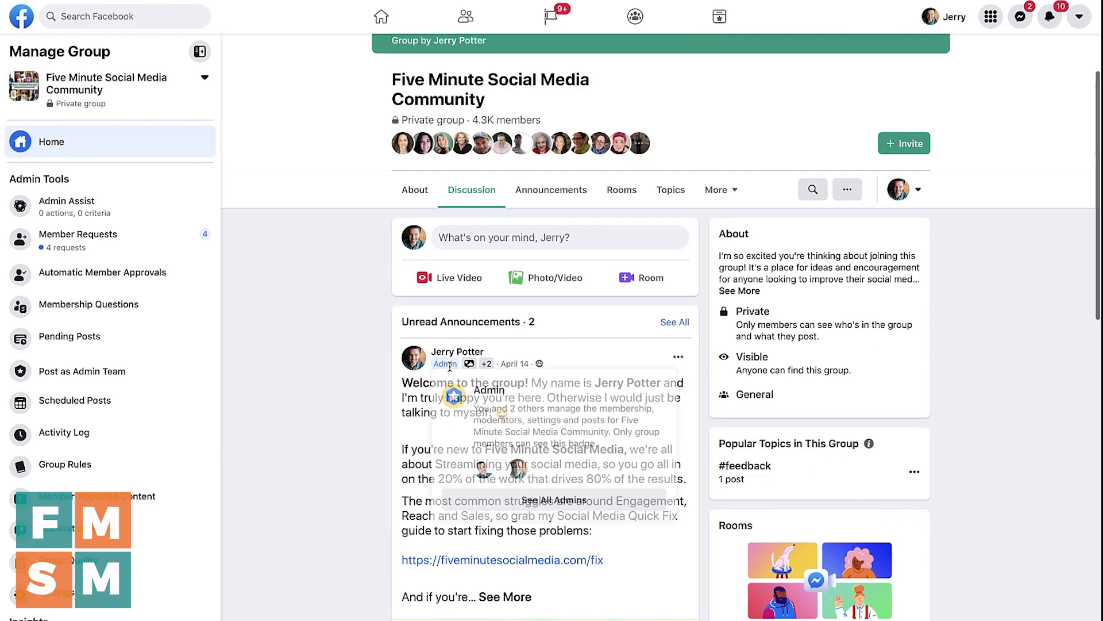
Find the June 17 post about 171 Five Minute Social Academy members in the discussion feed and open it.
{"action": "scroll", "coordinate": [626, 361], "scroll_direction": "down", "scroll_amount": 15}
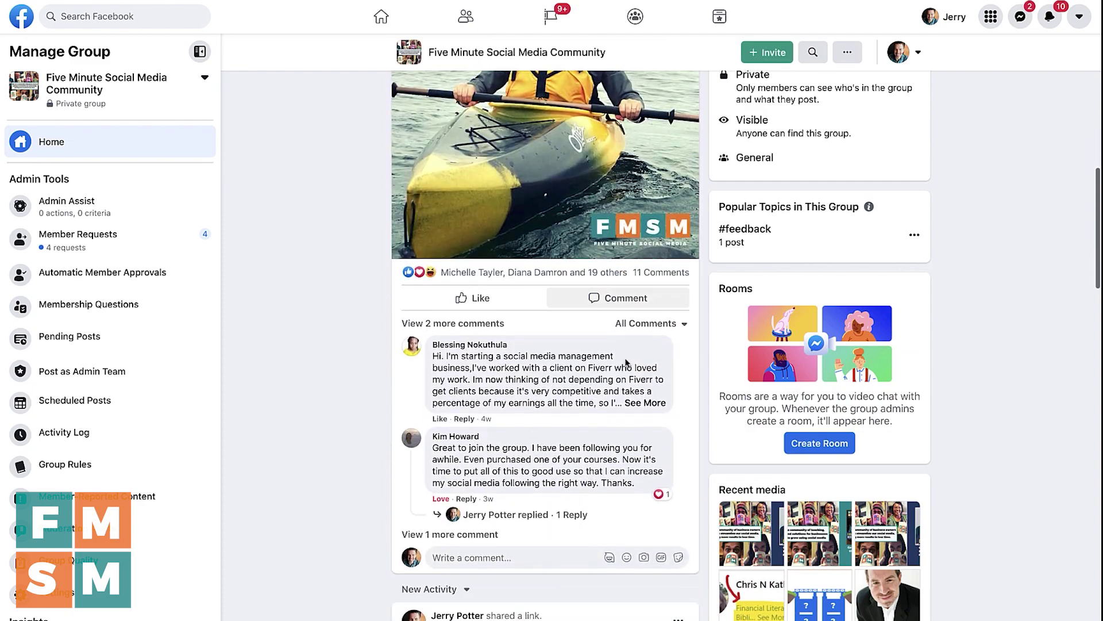
{"action": "scroll", "coordinate": [626, 368], "scroll_direction": "down", "scroll_amount": 4}
{"action": "scroll", "coordinate": [550, 162], "scroll_direction": "up", "scroll_amount": 3}
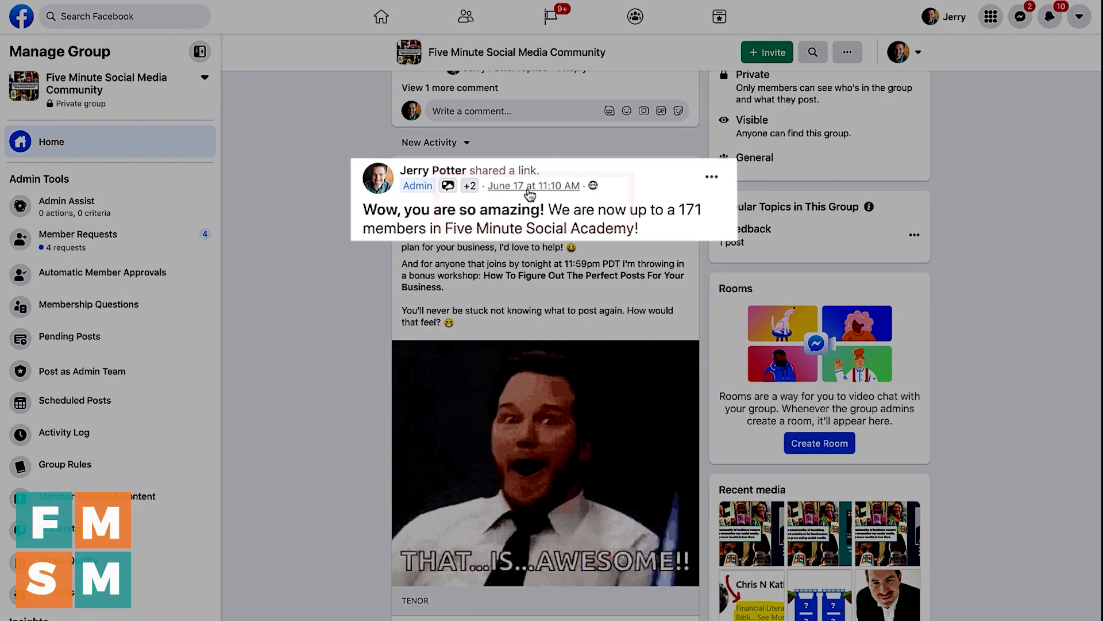
{"action": "mouse_move", "coordinate": [534, 184]}
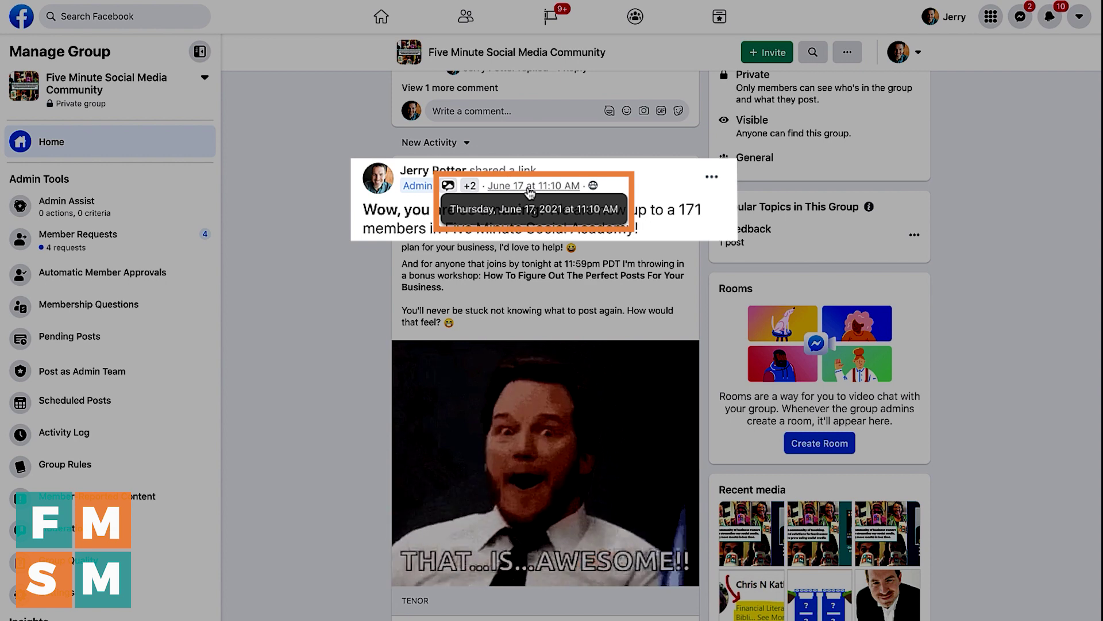
{"action": "scroll", "coordinate": [532, 185], "scroll_direction": "down", "scroll_amount": 9}
{"action": "scroll", "coordinate": [534, 195], "scroll_direction": "up", "scroll_amount": 9}
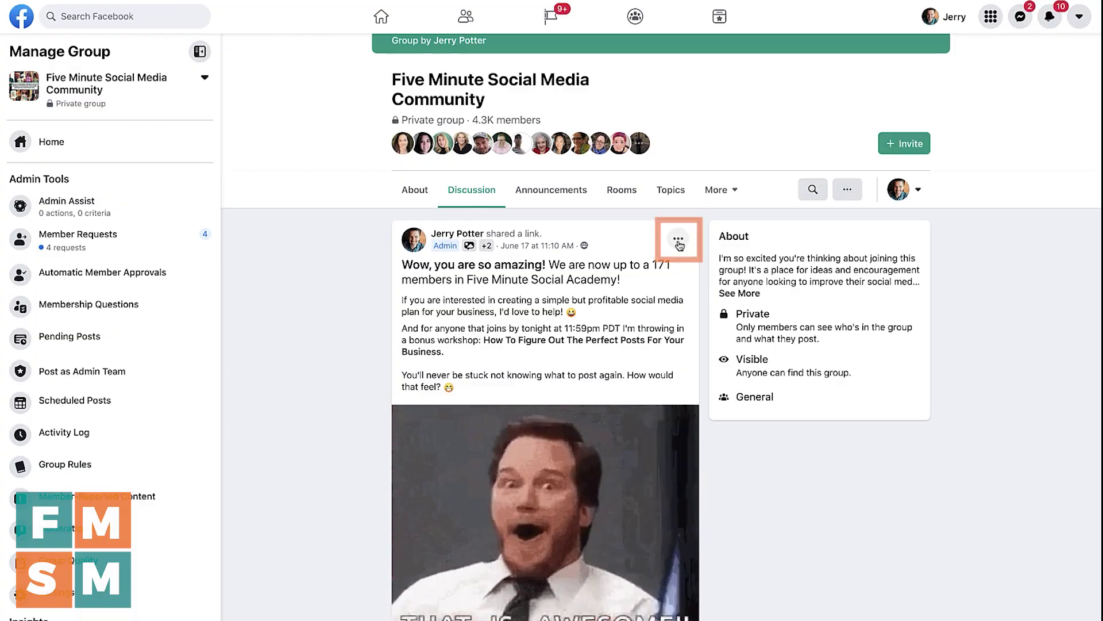
Add the June 17 post to the Module 1 guide with the title Lesson 1 and view it there.
{"action": "left_click", "coordinate": [678, 239]}
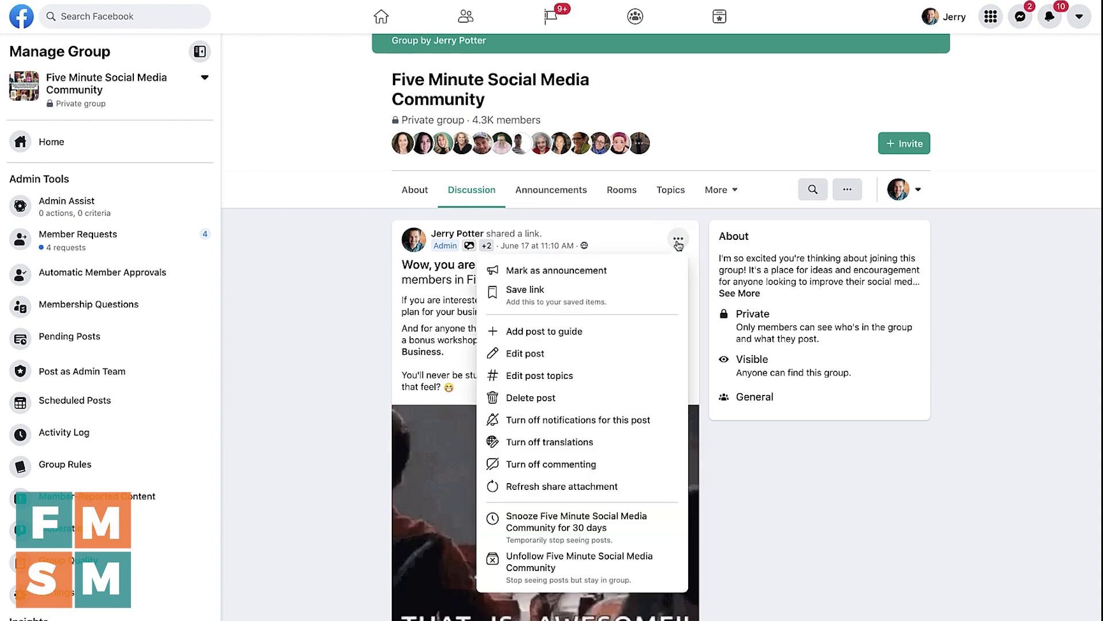
{"action": "left_click", "coordinate": [577, 338]}
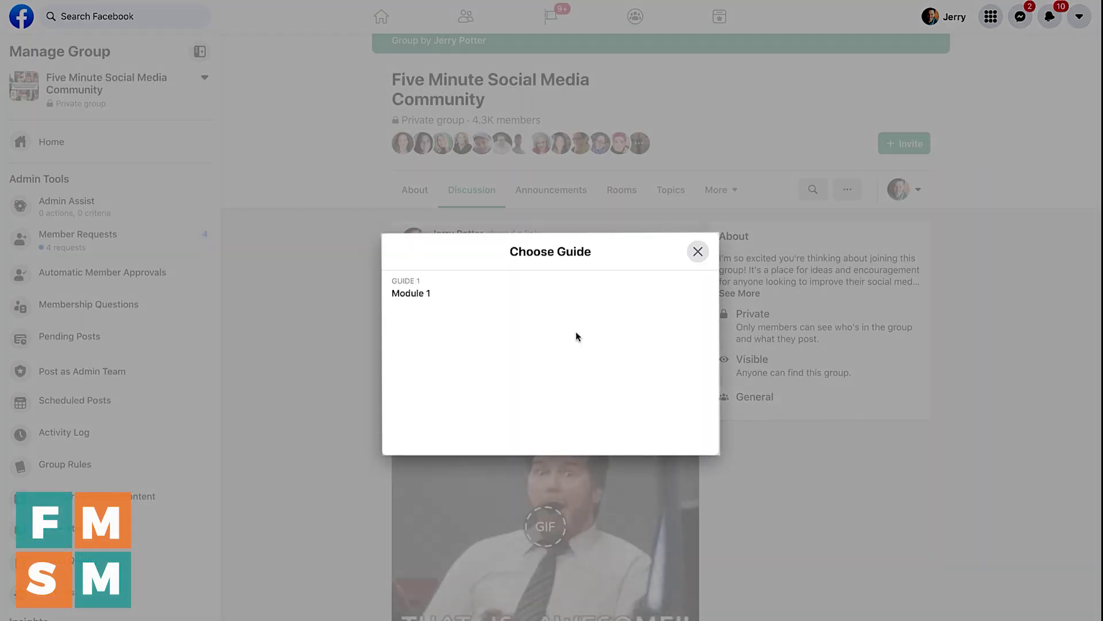
{"action": "left_click", "coordinate": [439, 294]}
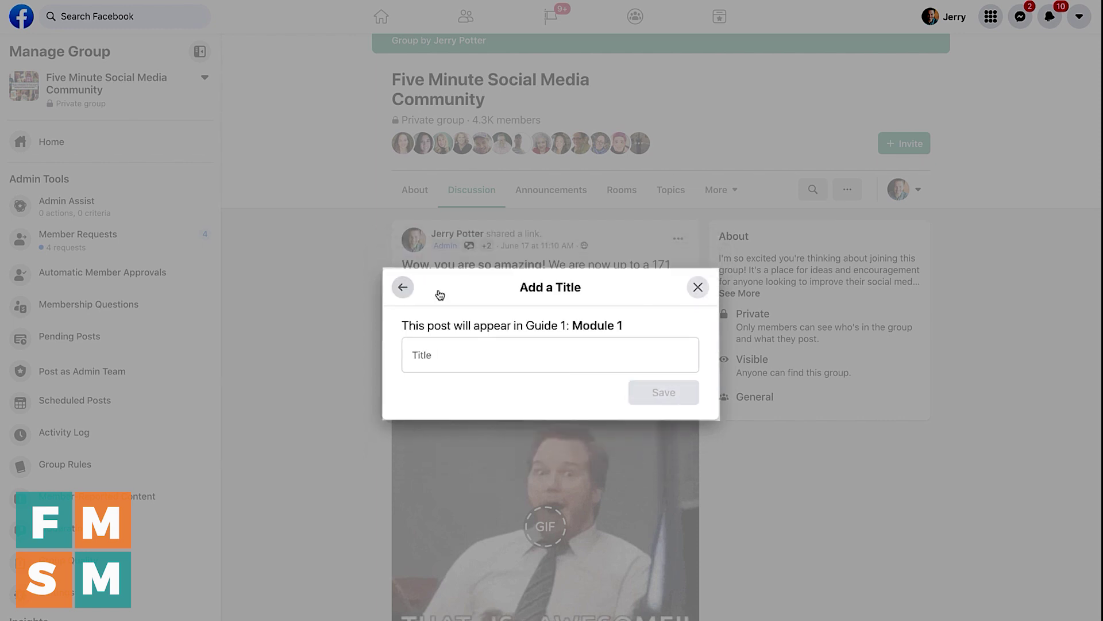
{"action": "left_click", "coordinate": [511, 355]}
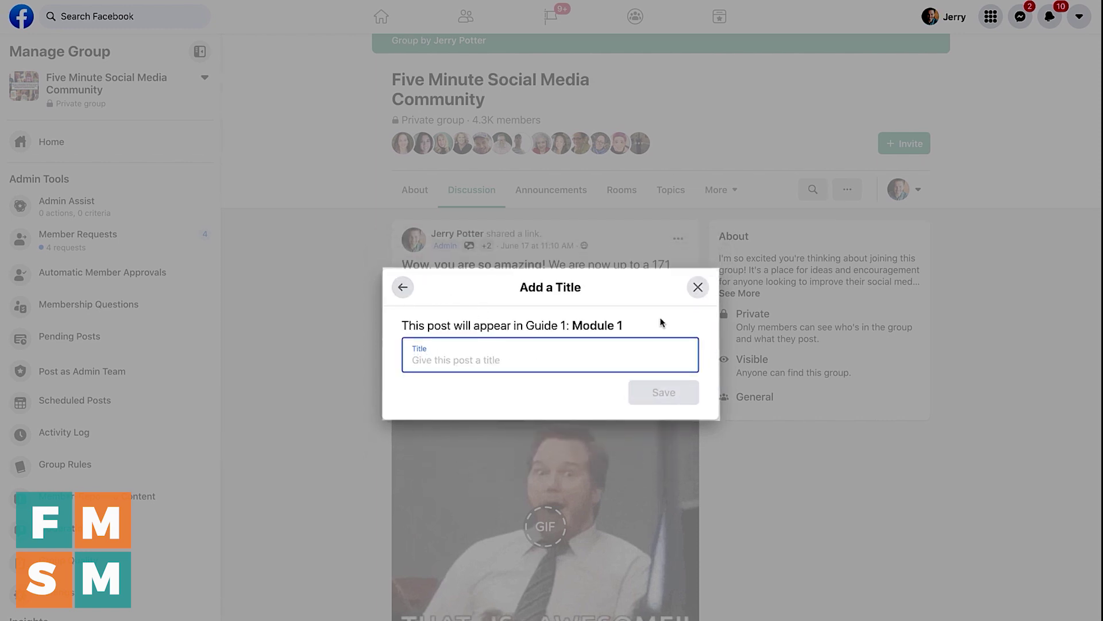
{"action": "type", "text": "Lesson 1"}
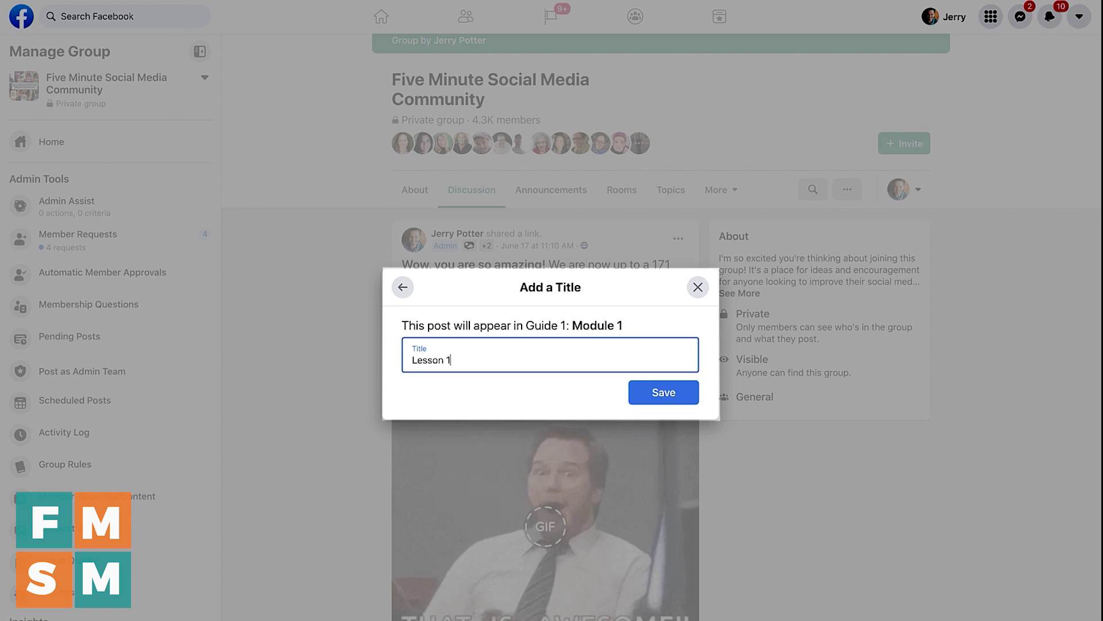
{"action": "left_click", "coordinate": [685, 388]}
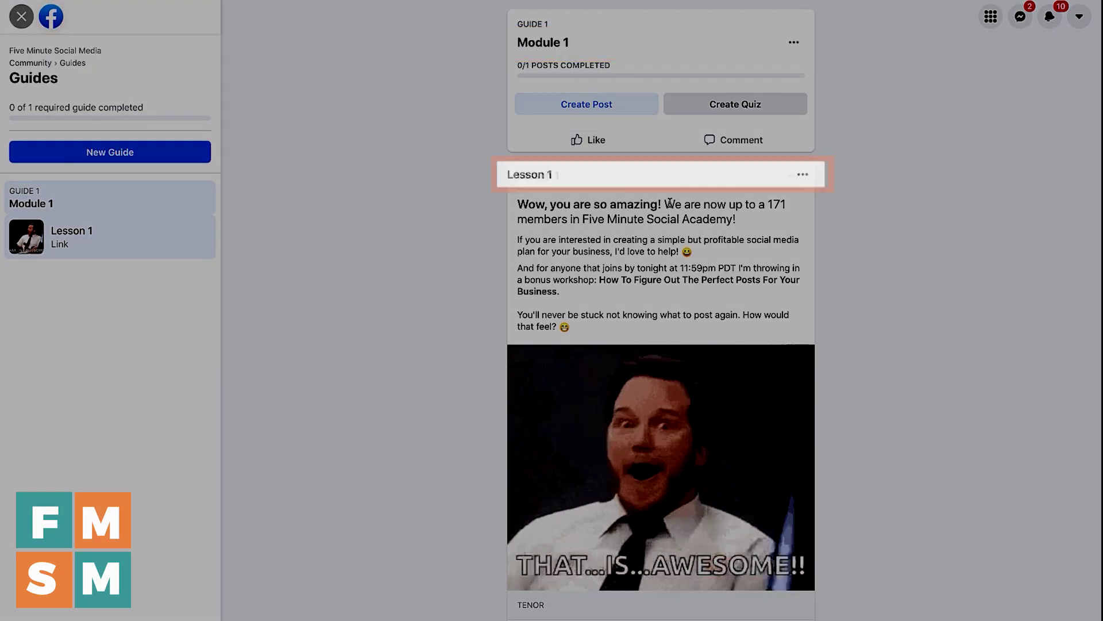
{"action": "scroll", "coordinate": [621, 279], "scroll_direction": "down", "scroll_amount": 1}
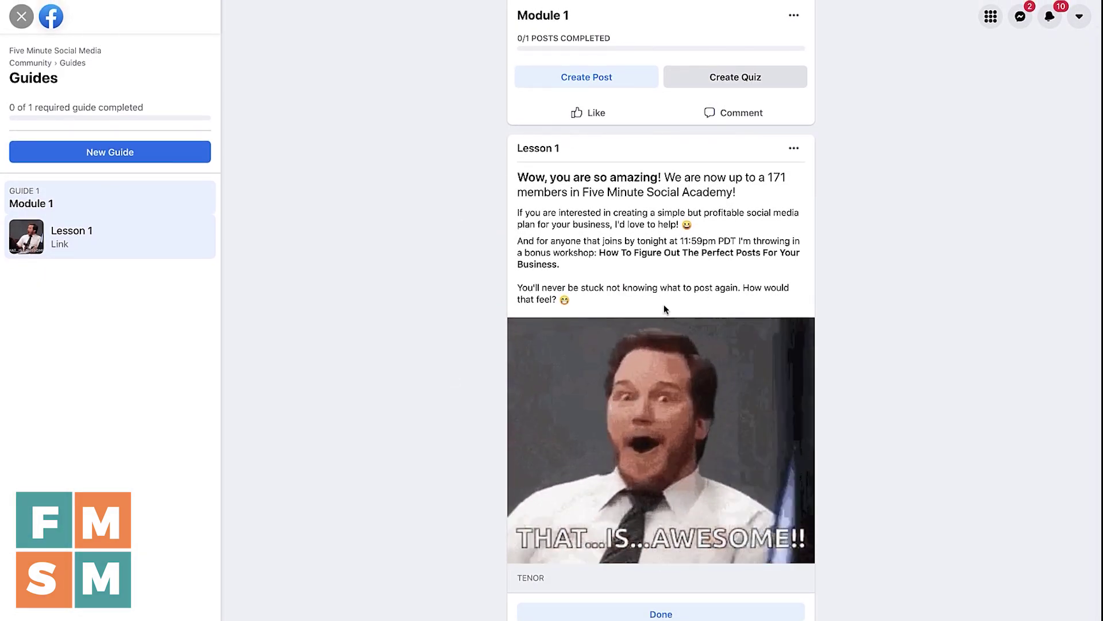
{"action": "scroll", "coordinate": [664, 308], "scroll_direction": "up", "scroll_amount": 1}
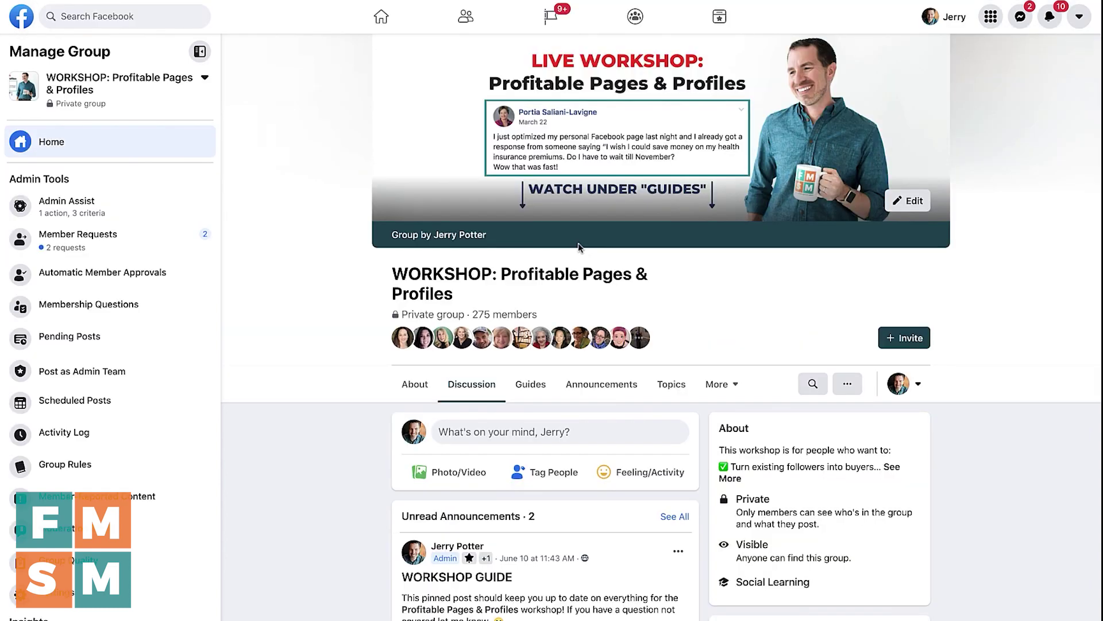
Open the guides of the WORKSHOP: Profitable Pages & Profiles group and review how its posts are organized.
{"action": "left_click", "coordinate": [719, 384]}
{"action": "left_click", "coordinate": [531, 386]}
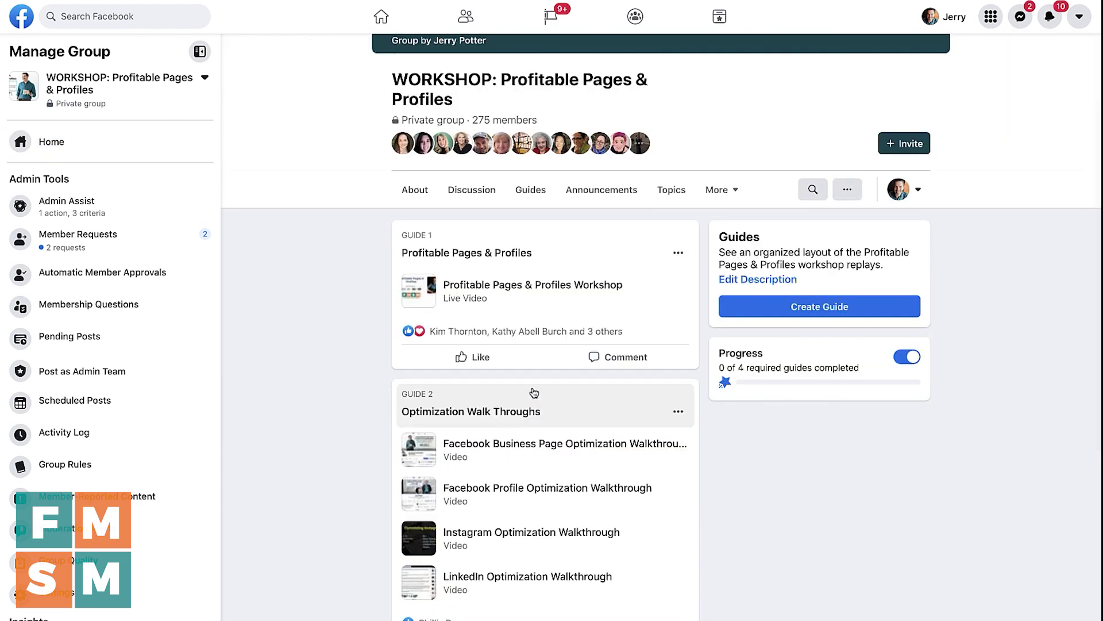
{"action": "scroll", "coordinate": [523, 325], "scroll_direction": "up", "scroll_amount": 4}
{"action": "scroll", "coordinate": [567, 293], "scroll_direction": "down", "scroll_amount": 3}
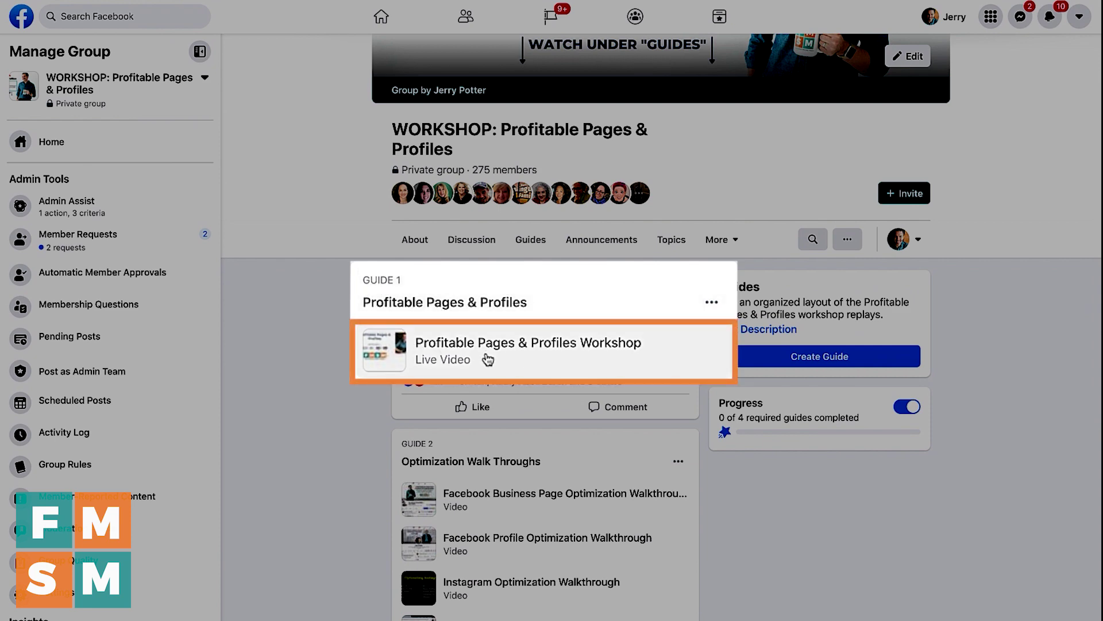
{"action": "scroll", "coordinate": [480, 351], "scroll_direction": "down", "scroll_amount": 3}
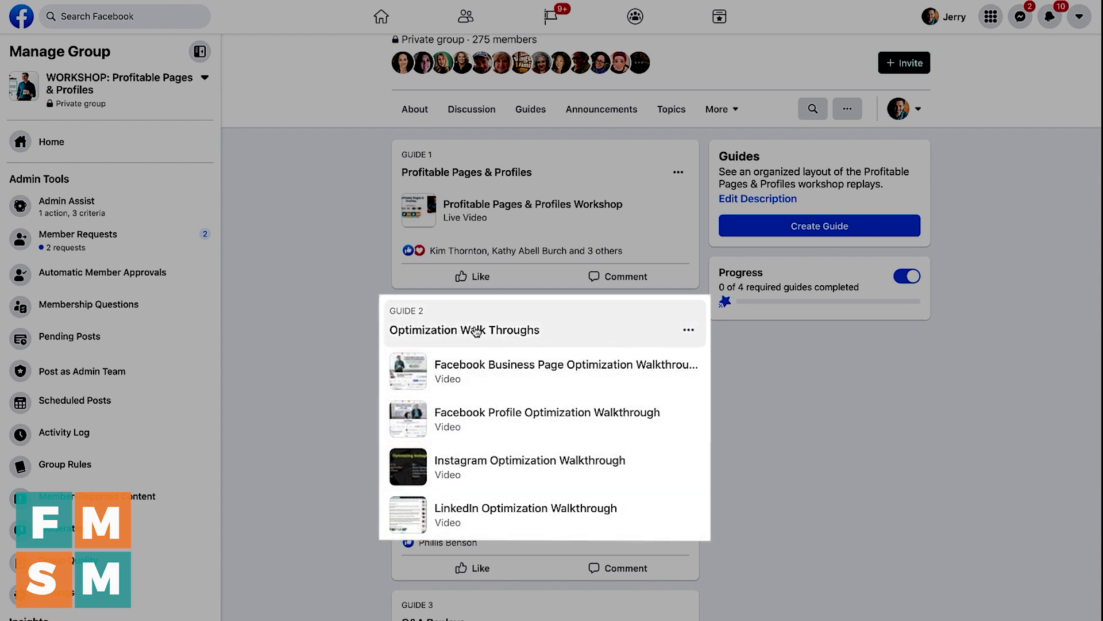
Re-order the posts in the Q&A Replays guide as Q&A #1, Q&A #2, Q&A #3 and save the order.
{"action": "scroll", "coordinate": [460, 391], "scroll_direction": "down", "scroll_amount": 5}
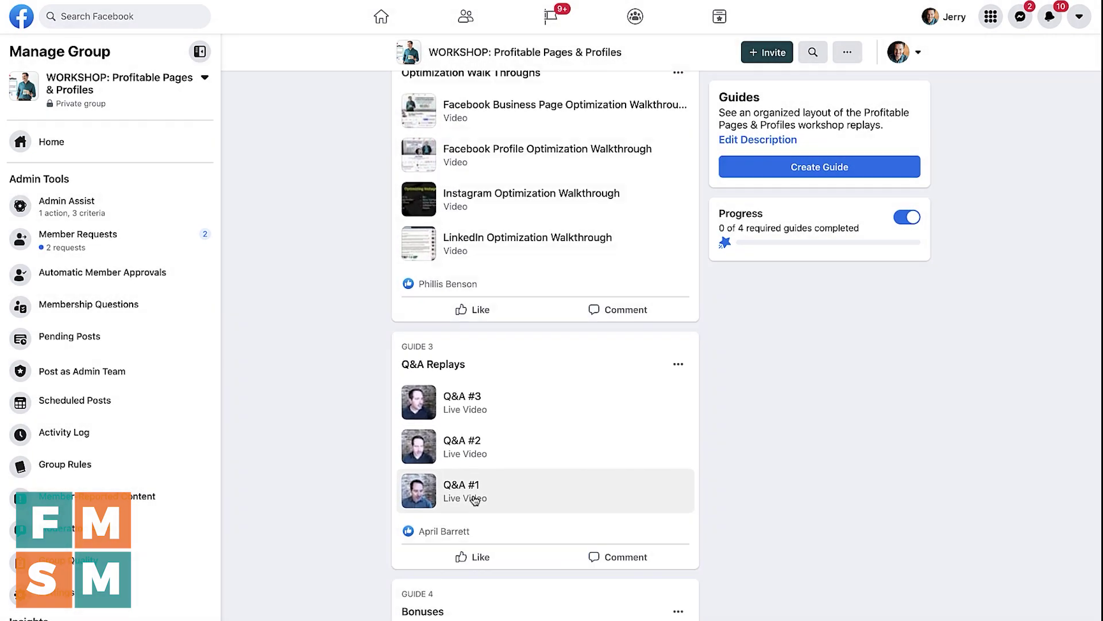
{"action": "scroll", "coordinate": [470, 505], "scroll_direction": "down", "scroll_amount": 2}
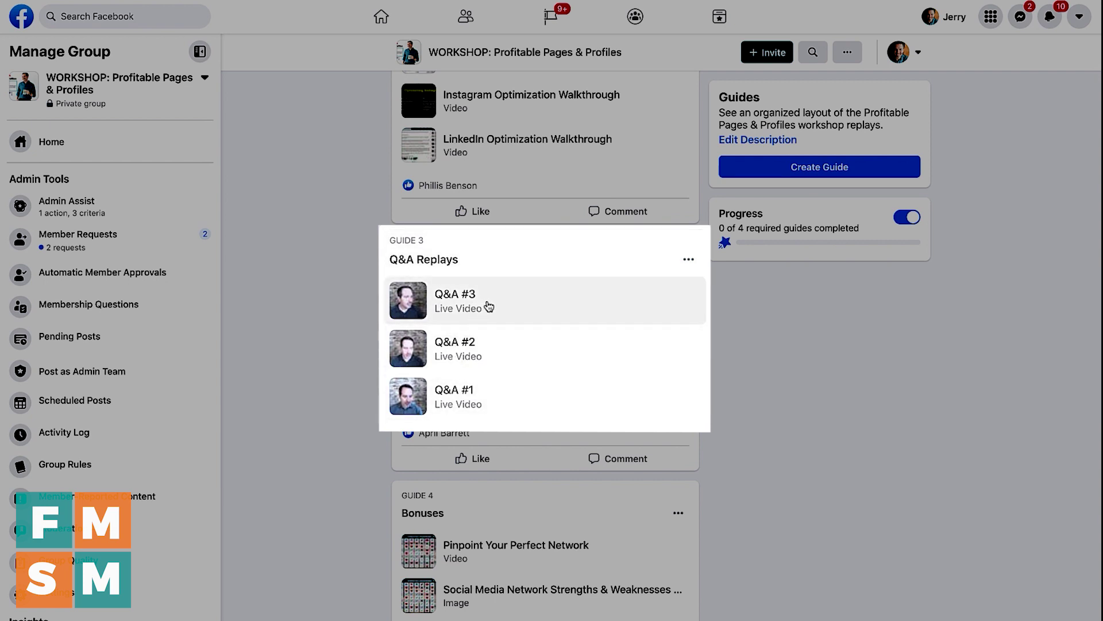
{"action": "left_click", "coordinate": [689, 259]}
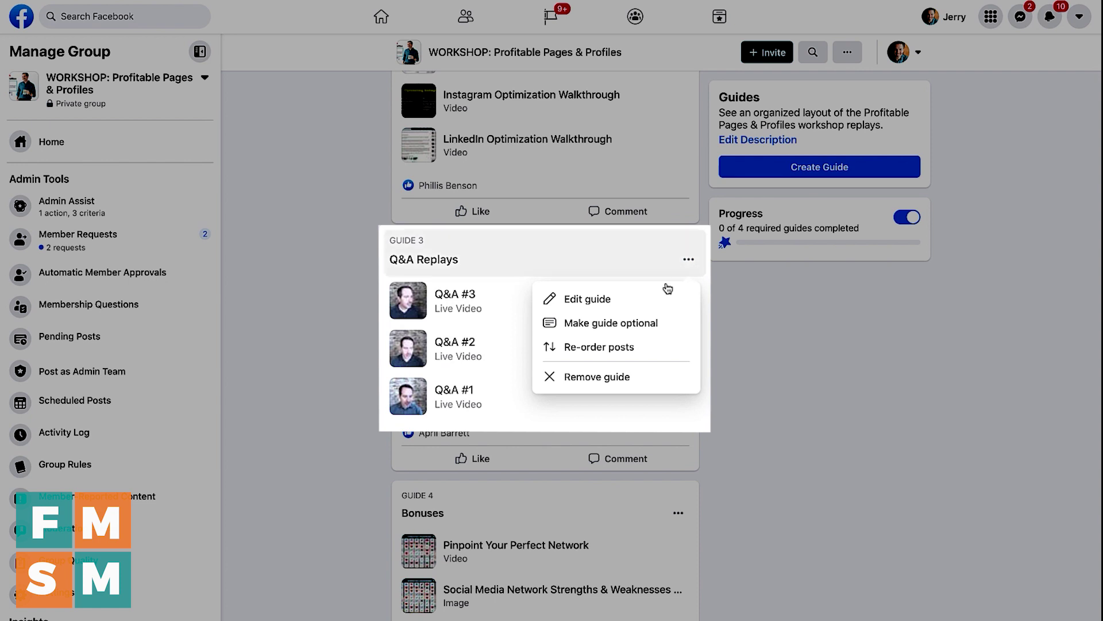
{"action": "left_click", "coordinate": [616, 353]}
{"action": "left_click_drag", "start_coordinate": [391, 325], "coordinate": [406, 291]}
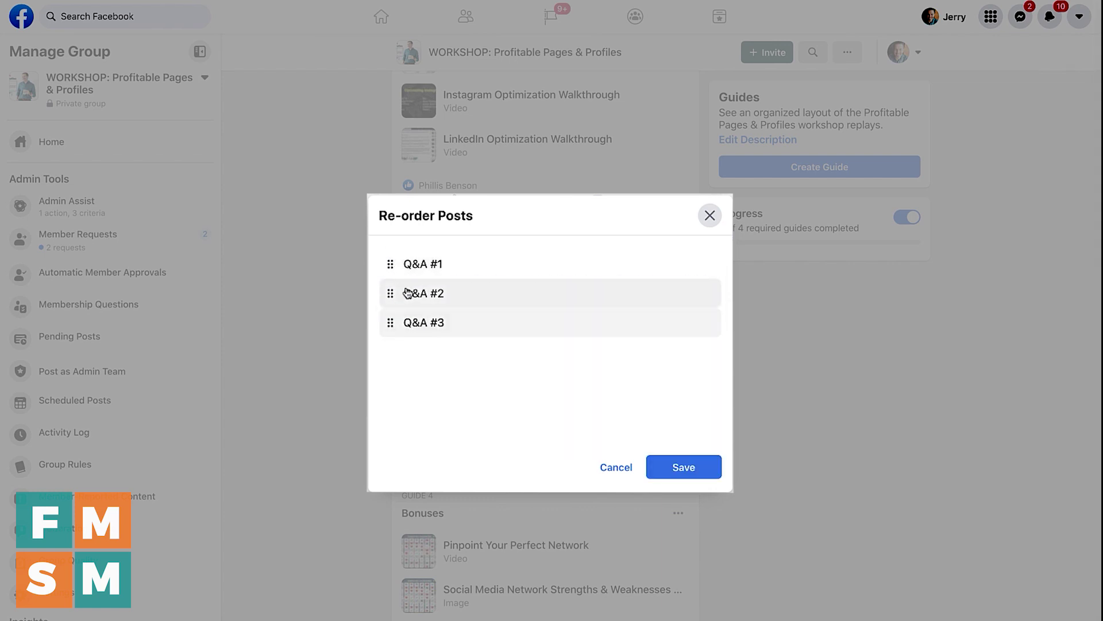
{"action": "left_click", "coordinate": [685, 467]}
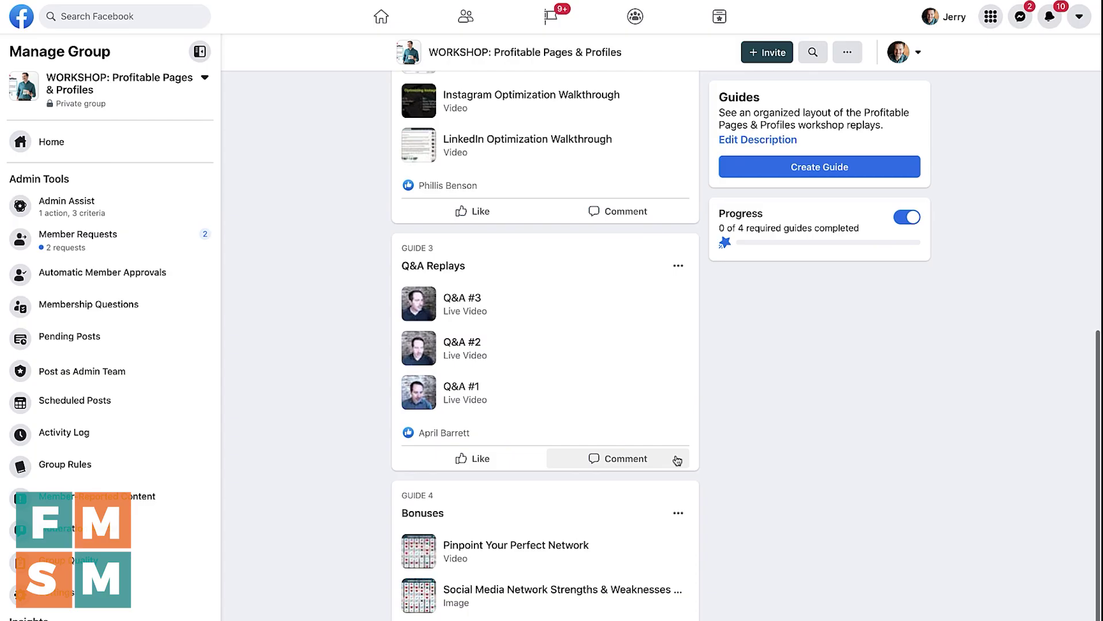
Open the Q&A Replays guide for editing and look over its name and description fields and its posts.
{"action": "left_click", "coordinate": [679, 265]}
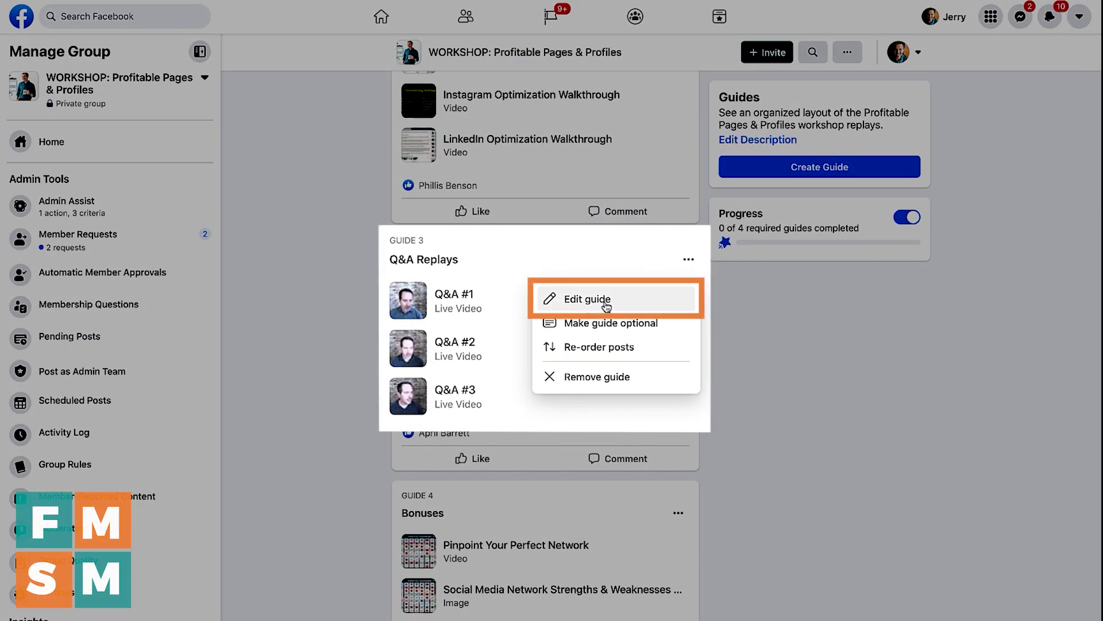
{"action": "left_click", "coordinate": [605, 300]}
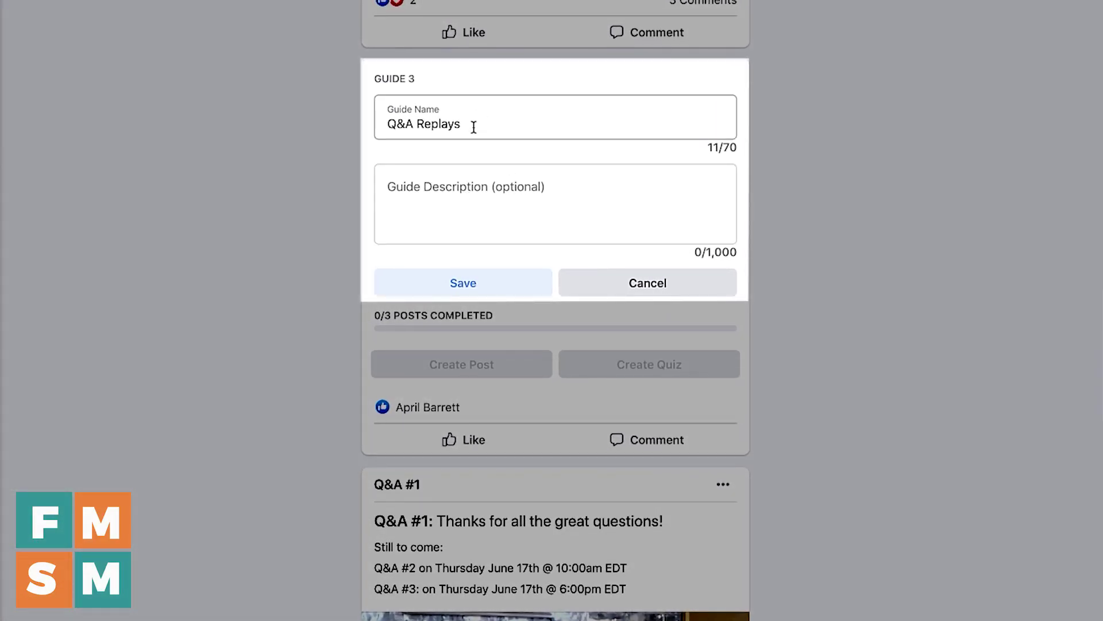
{"action": "left_click", "coordinate": [443, 197]}
{"action": "scroll", "coordinate": [451, 197], "scroll_direction": "down", "scroll_amount": 6}
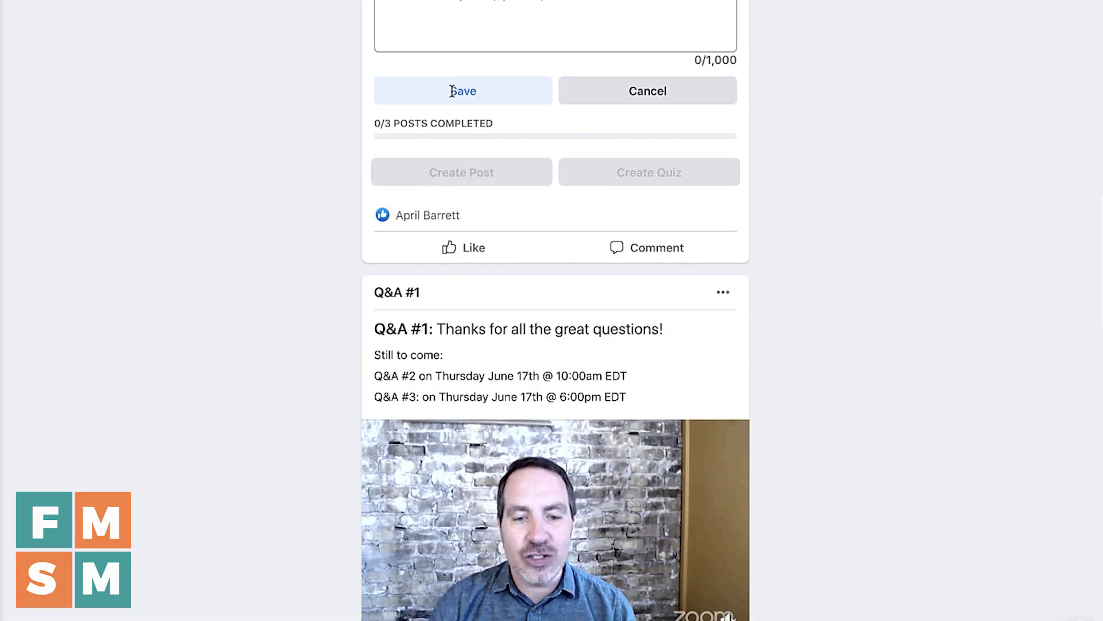
View the removal choices for the Q&A #1 post in the Q&A Replays guide and close them without removing it.
{"action": "left_click", "coordinate": [723, 61]}
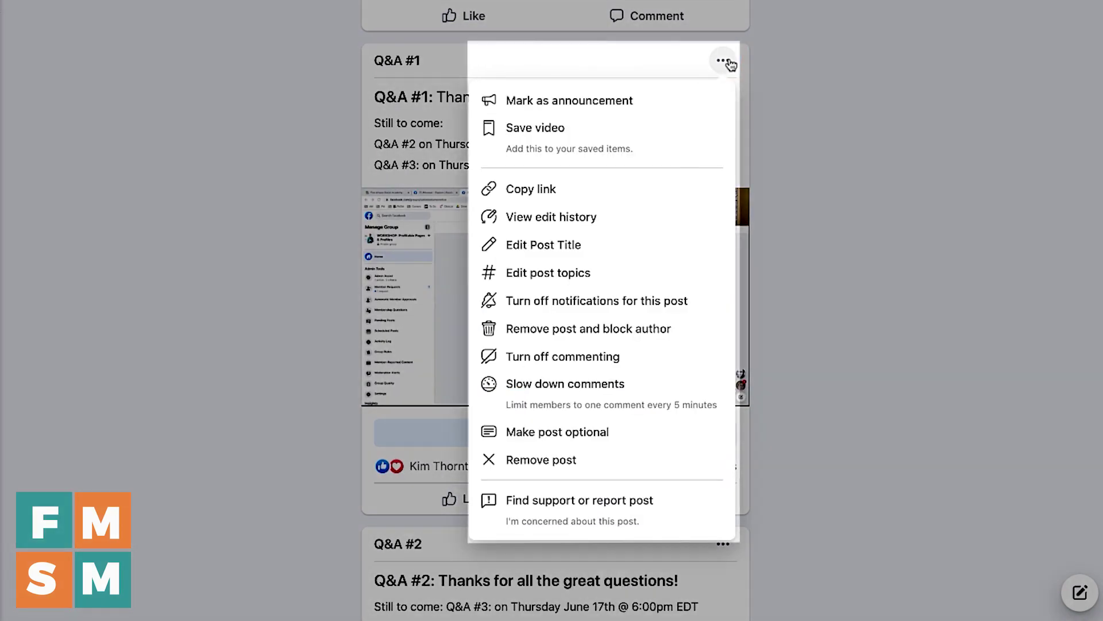
{"action": "left_click", "coordinate": [568, 466]}
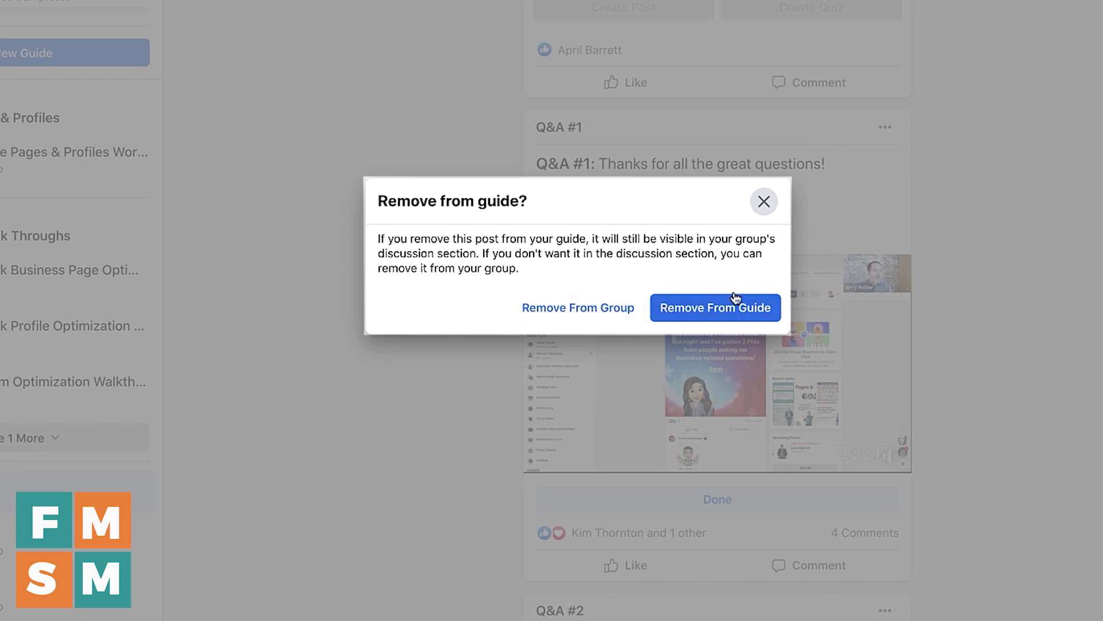
{"action": "left_click", "coordinate": [764, 201]}
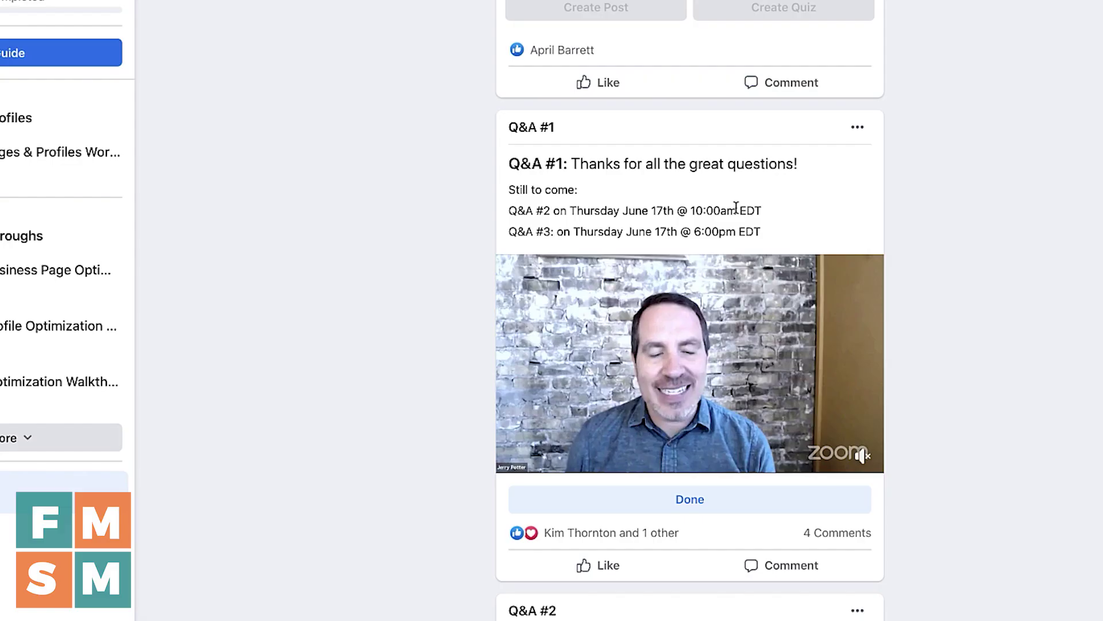
Make the Q&A #1 post optional in the Q&A Replays guide and bring up the options of the Q&A #2 post.
{"action": "left_click", "coordinate": [856, 127]}
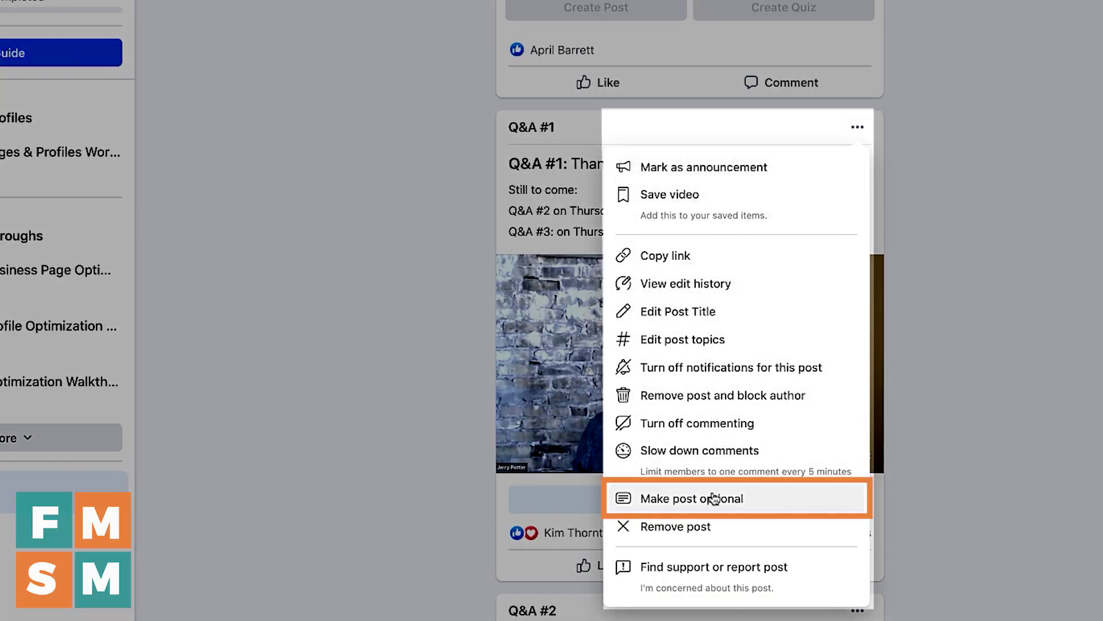
{"action": "left_click", "coordinate": [637, 504]}
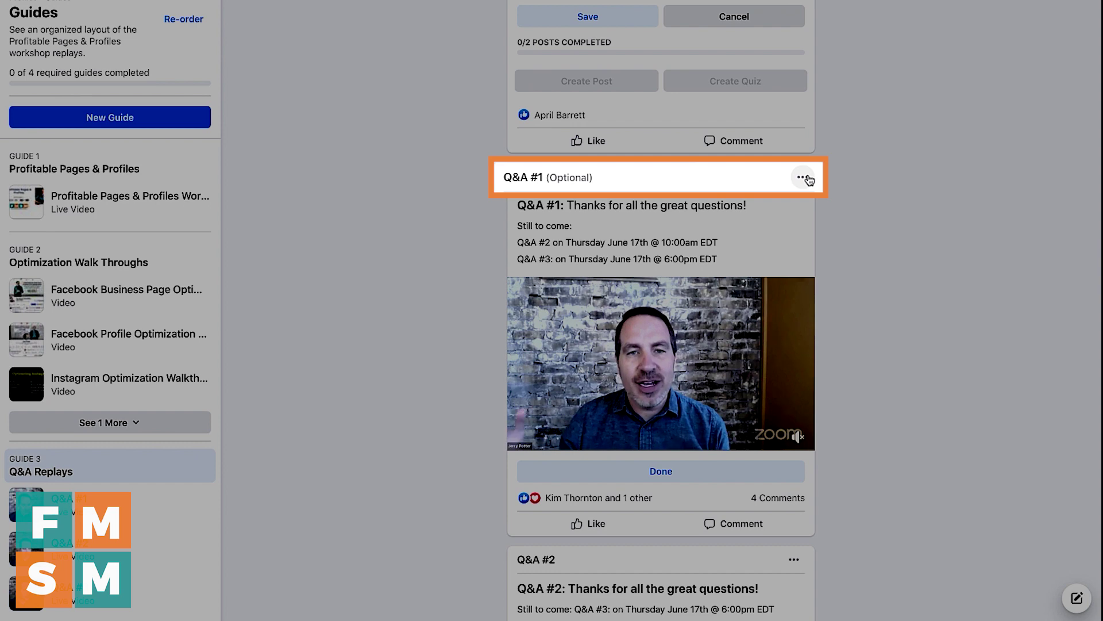
{"action": "scroll", "coordinate": [814, 358], "scroll_direction": "down", "scroll_amount": 4}
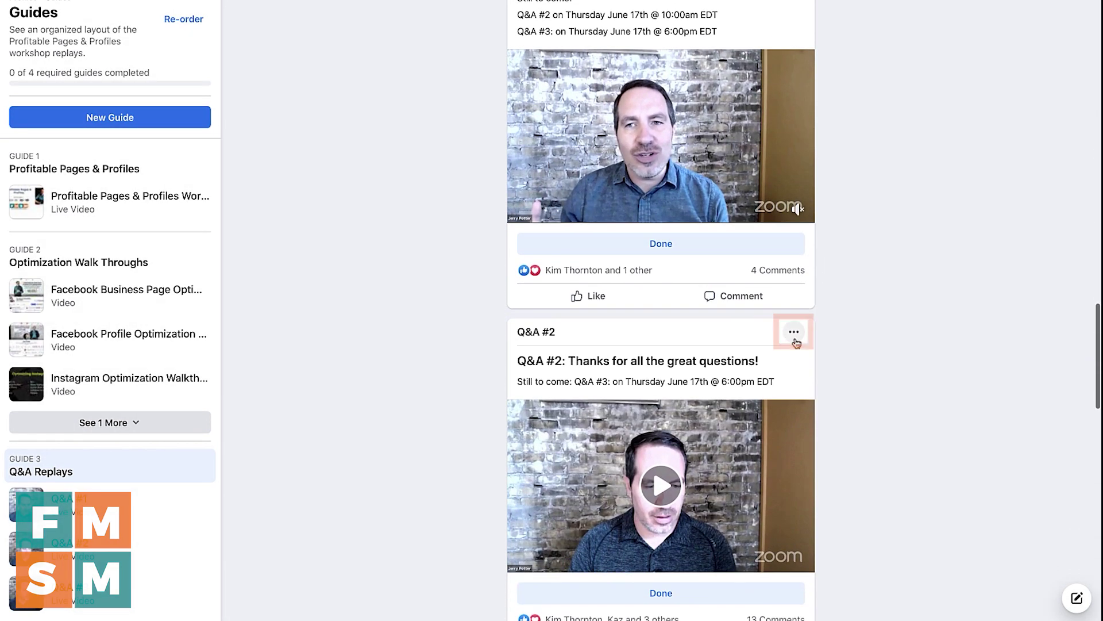
{"action": "left_click", "coordinate": [793, 332]}
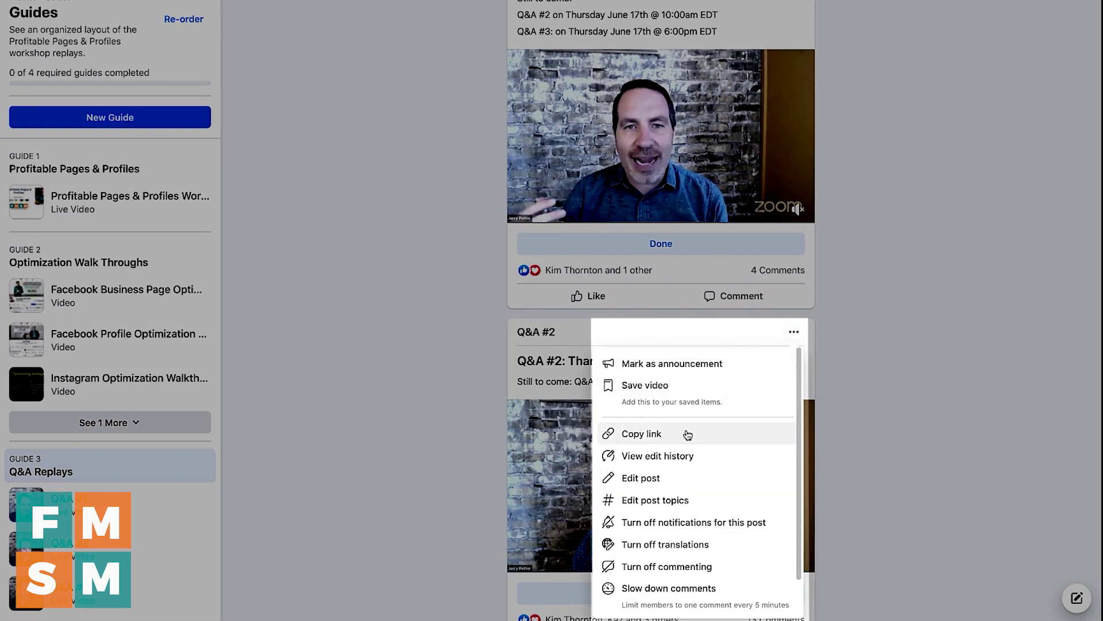
{"action": "scroll", "coordinate": [678, 515], "scroll_direction": "down", "scroll_amount": 1}
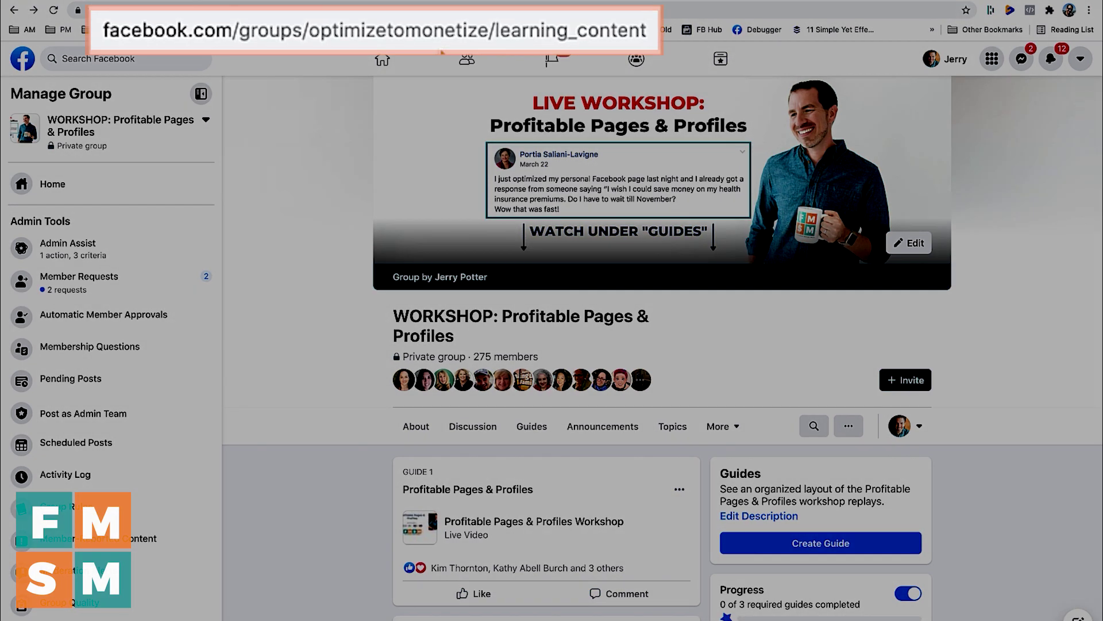
Select the web address of the workshop group's guides page and look through all four guides listed there.
{"action": "left_click", "coordinate": [477, 38]}
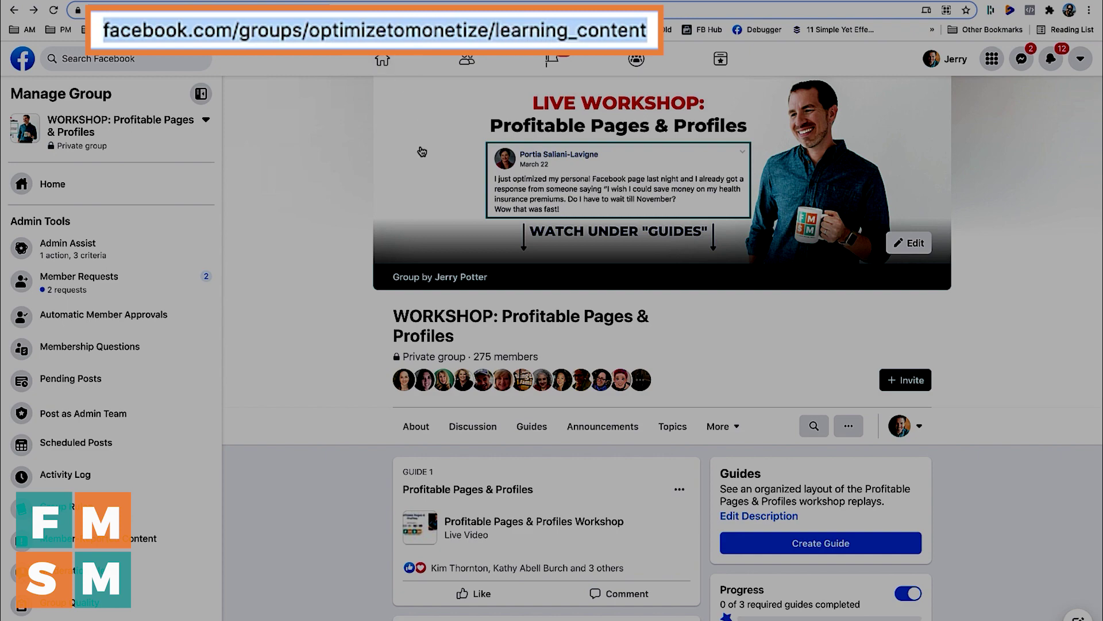
{"action": "scroll", "coordinate": [437, 161], "scroll_direction": "down", "scroll_amount": 7}
{"action": "scroll", "coordinate": [470, 177], "scroll_direction": "up", "scroll_amount": 3}
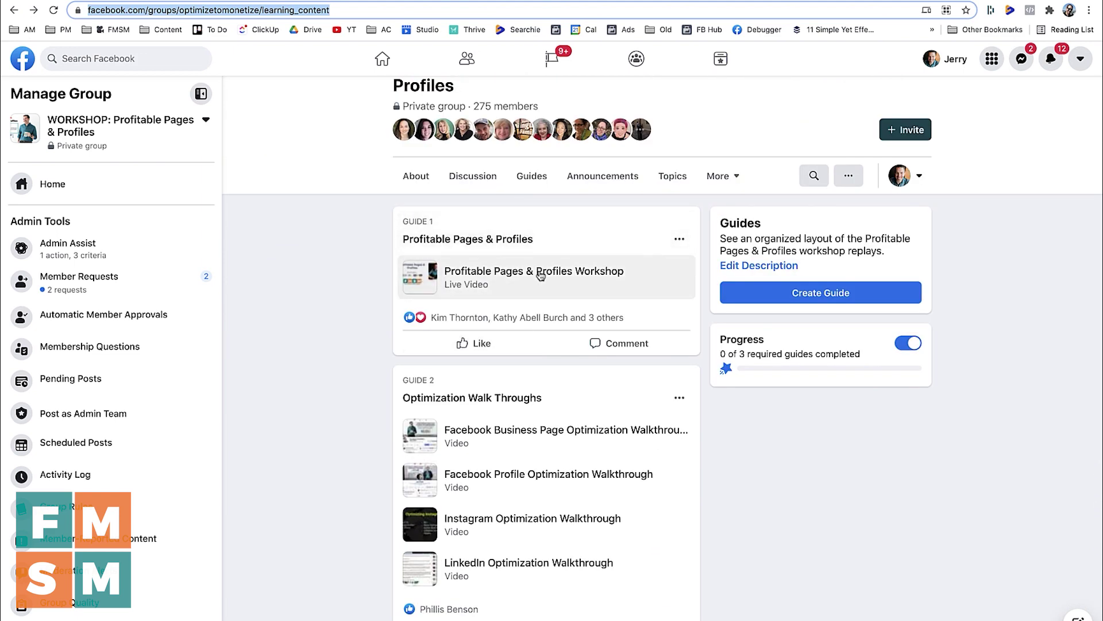
{"action": "scroll", "coordinate": [537, 275], "scroll_direction": "down", "scroll_amount": 2}
{"action": "scroll", "coordinate": [538, 329], "scroll_direction": "down", "scroll_amount": 5}
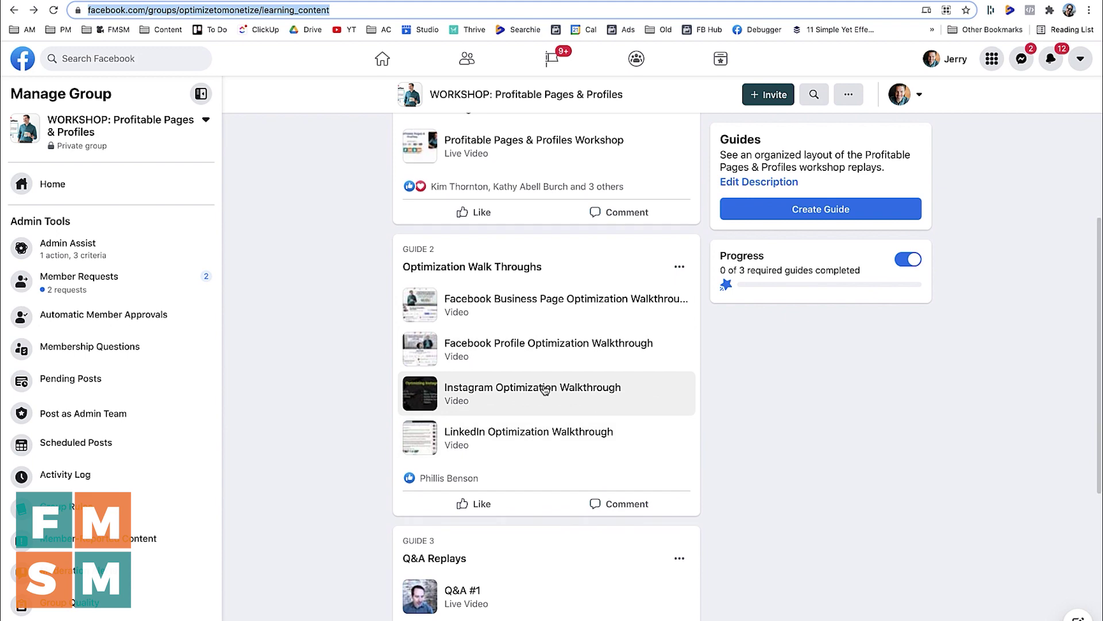
{"action": "scroll", "coordinate": [443, 384], "scroll_direction": "down", "scroll_amount": 3}
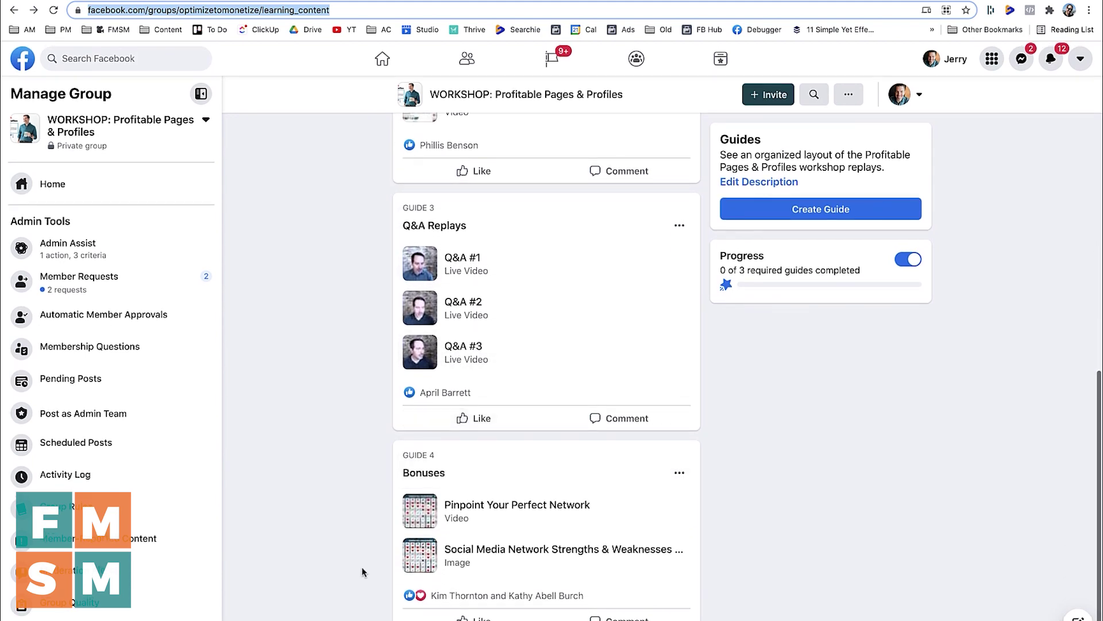
{"action": "scroll", "coordinate": [428, 474], "scroll_direction": "up", "scroll_amount": 10}
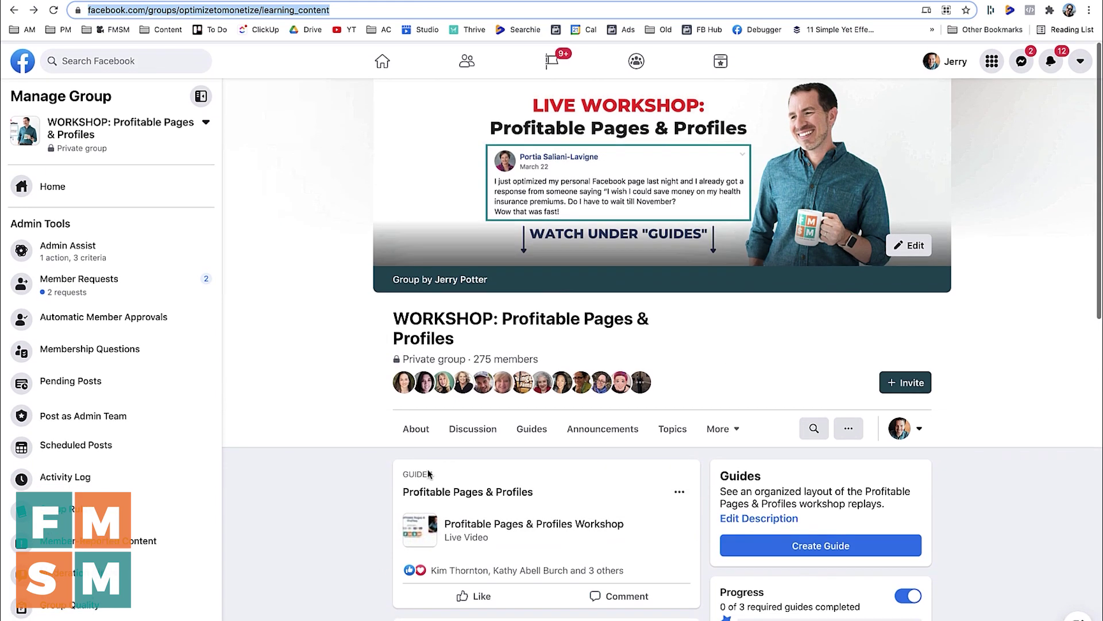
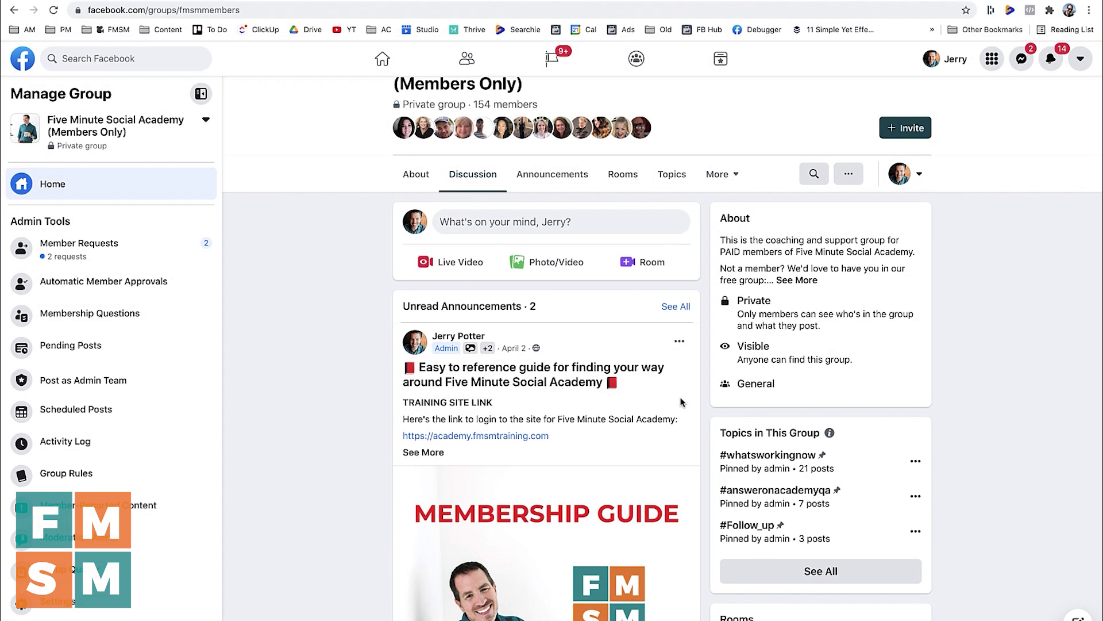
Open the topic editor for the Your First #WIN Welcome Party post, review the group's available topics and close it without adding any.
{"action": "scroll", "coordinate": [680, 377], "scroll_direction": "down", "scroll_amount": 15}
{"action": "scroll", "coordinate": [680, 404], "scroll_direction": "down", "scroll_amount": 2}
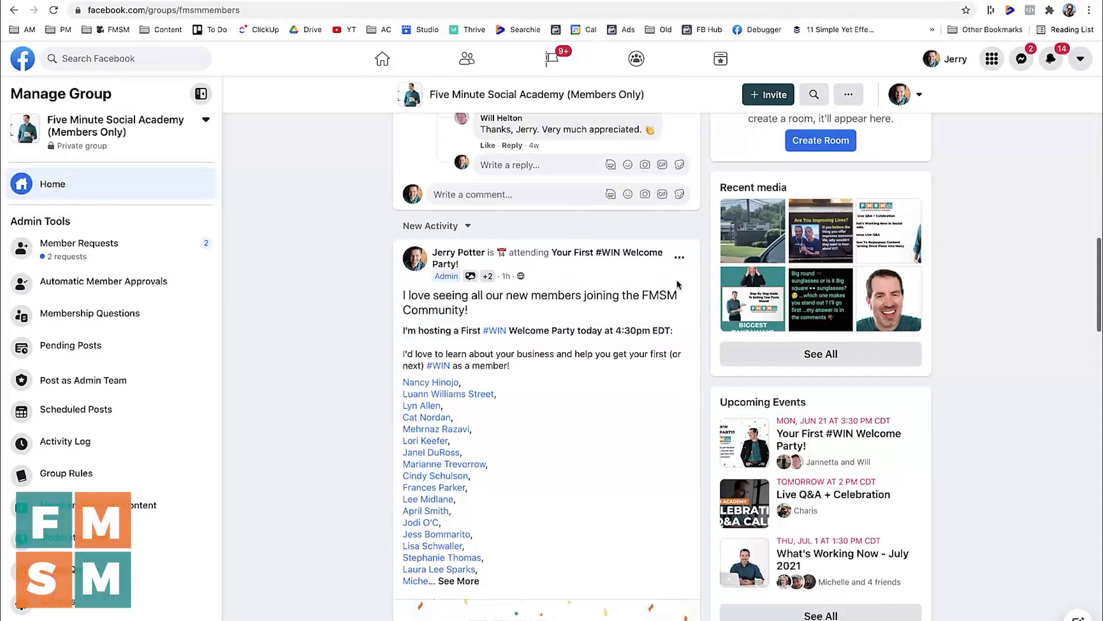
{"action": "left_click", "coordinate": [682, 258]}
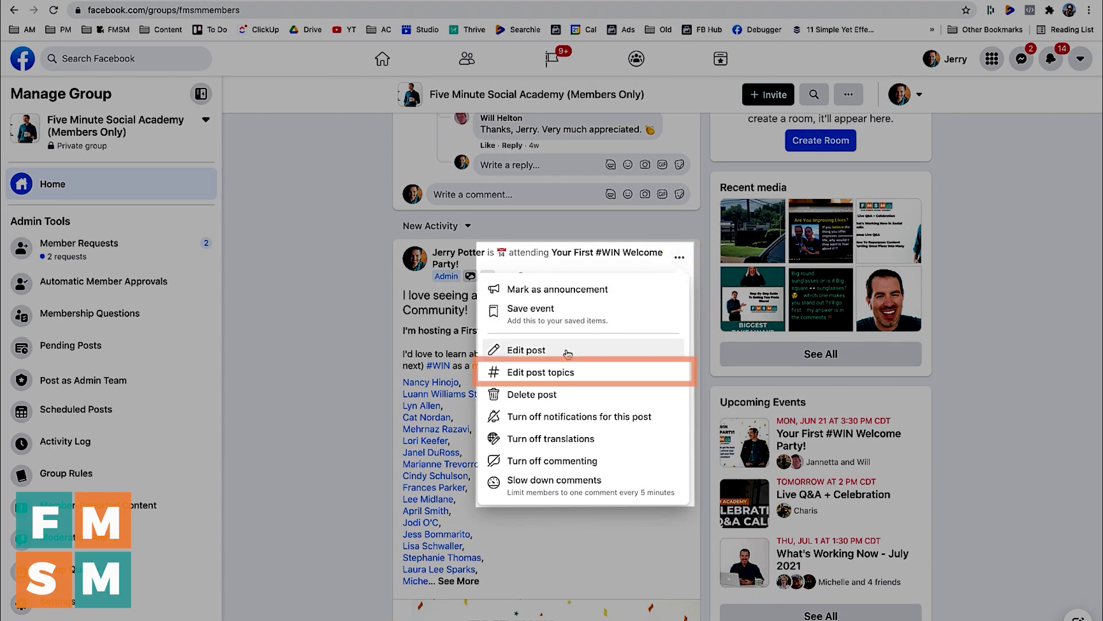
{"action": "left_click", "coordinate": [568, 372]}
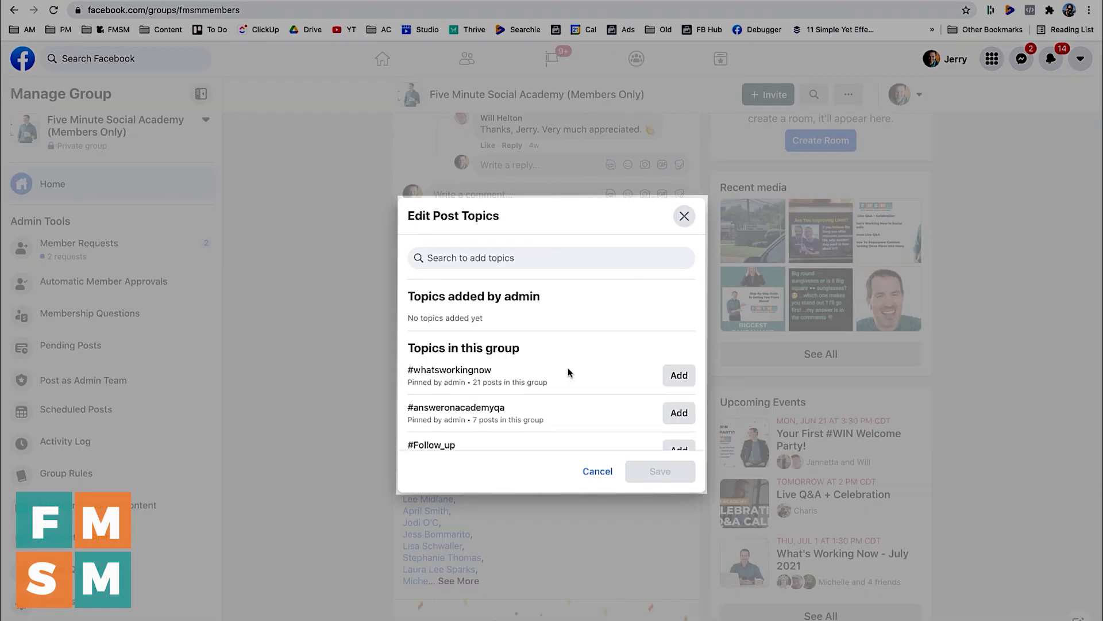
{"action": "scroll", "coordinate": [525, 332], "scroll_direction": "down", "scroll_amount": 2}
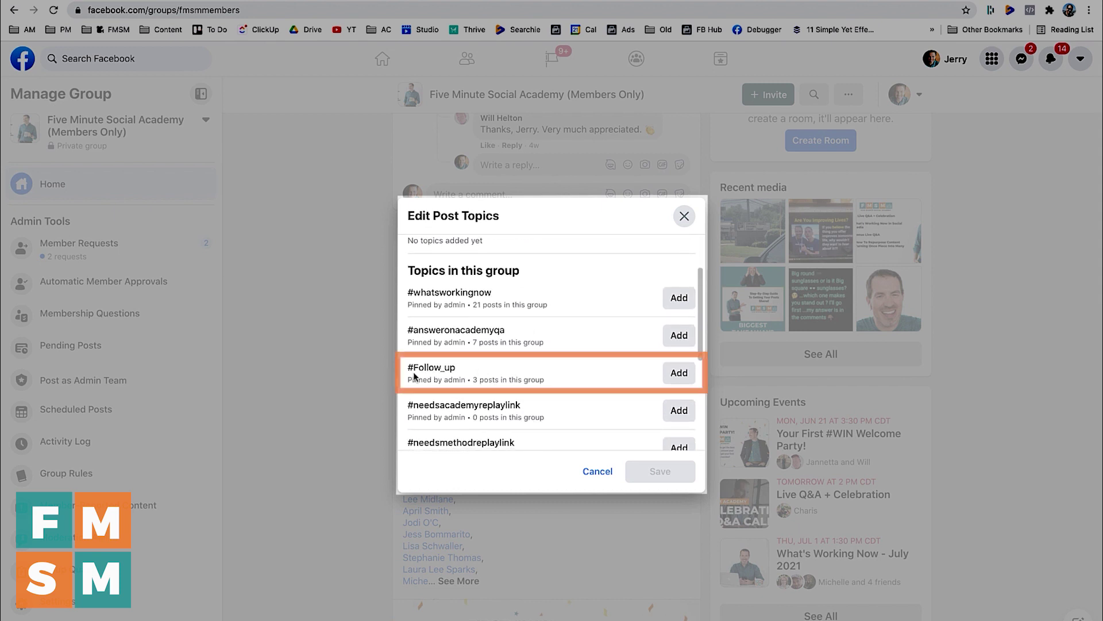
{"action": "left_click_drag", "start_coordinate": [409, 368], "coordinate": [451, 369]}
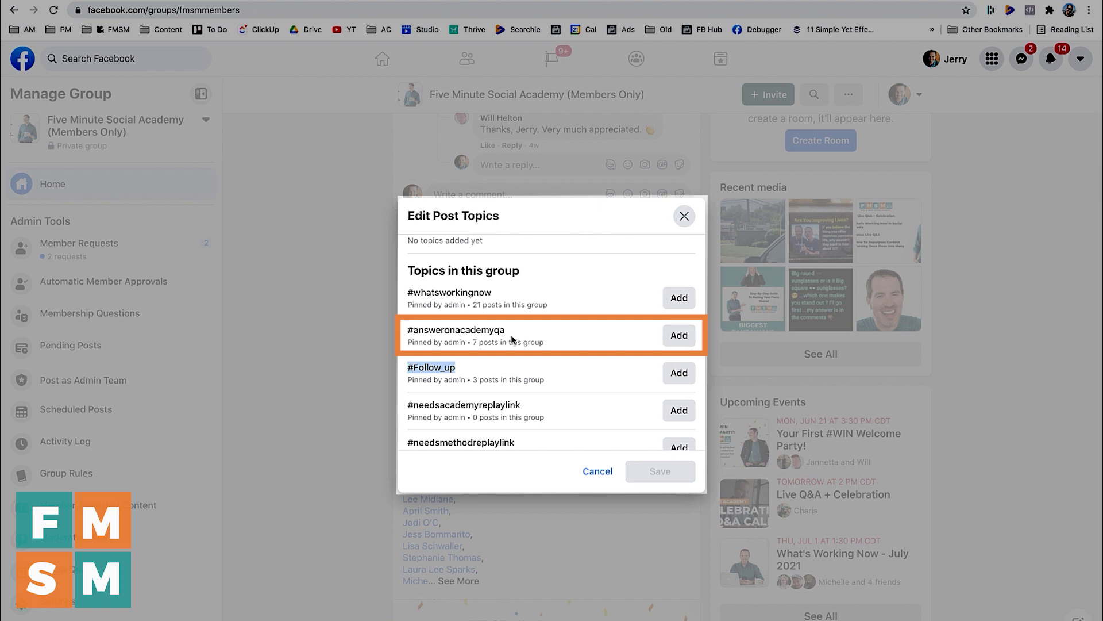
{"action": "scroll", "coordinate": [512, 343], "scroll_direction": "down", "scroll_amount": 1}
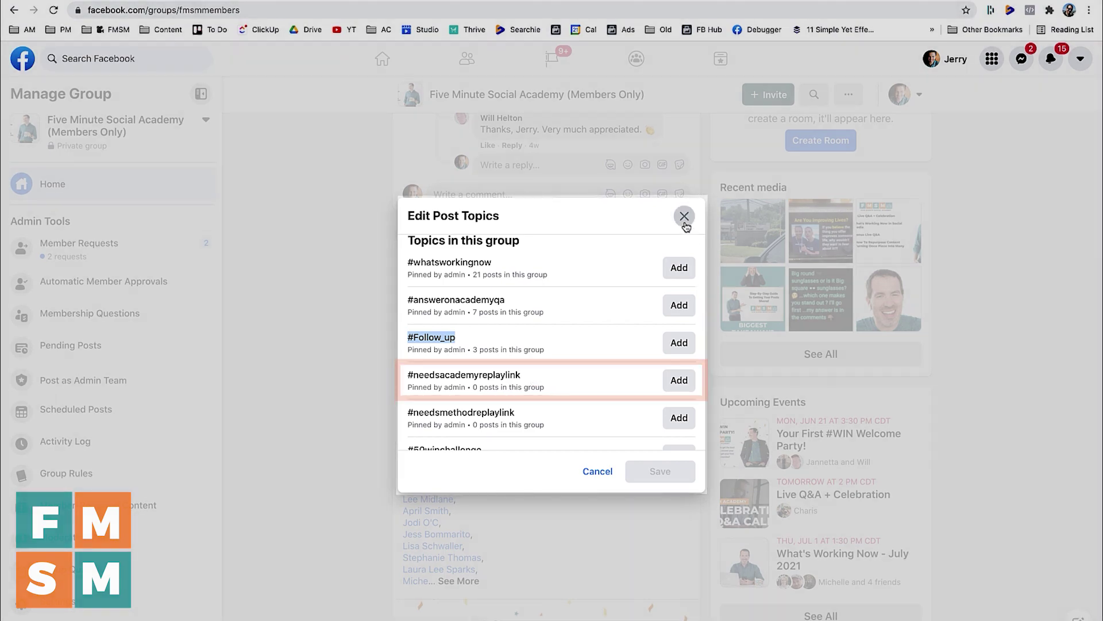
{"action": "left_click", "coordinate": [685, 217]}
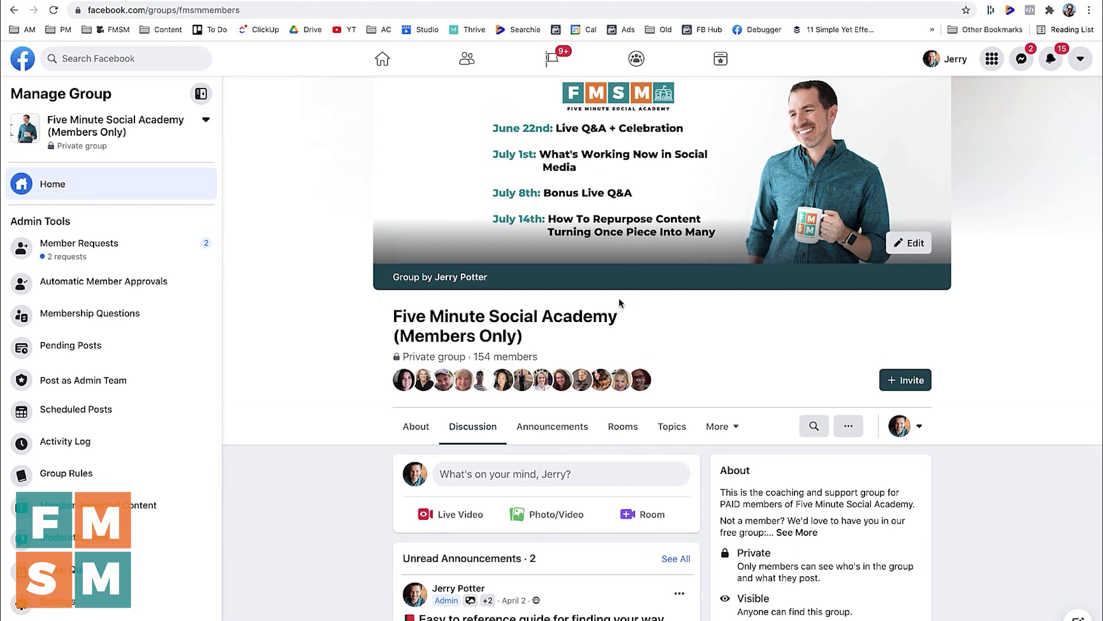
Open the #answeronacademyqa topic from the Five Minute Social Academy group and browse the posts tagged with it.
{"action": "scroll", "coordinate": [863, 356], "scroll_direction": "down", "scroll_amount": 7}
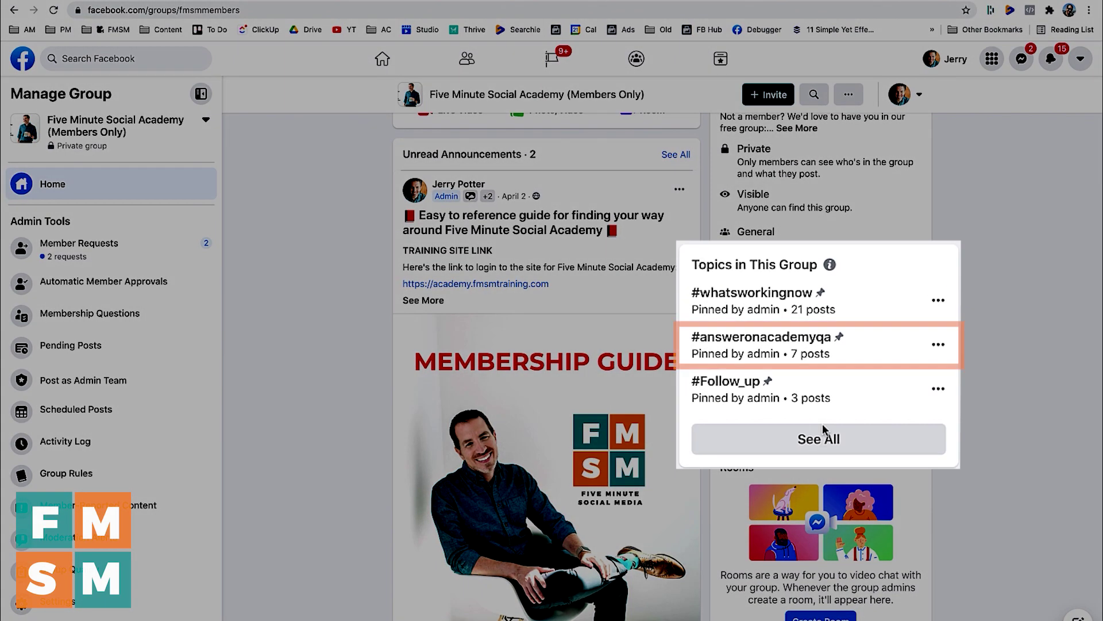
{"action": "left_click", "coordinate": [764, 344]}
{"action": "scroll", "coordinate": [569, 316], "scroll_direction": "down", "scroll_amount": 8}
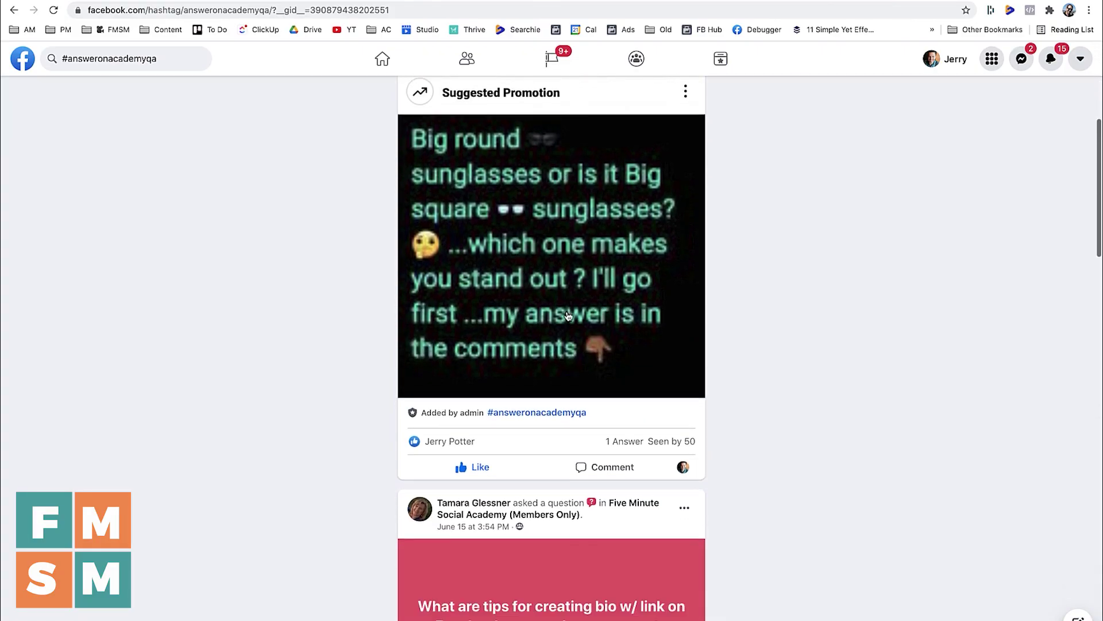
{"action": "scroll", "coordinate": [569, 316], "scroll_direction": "down", "scroll_amount": 10}
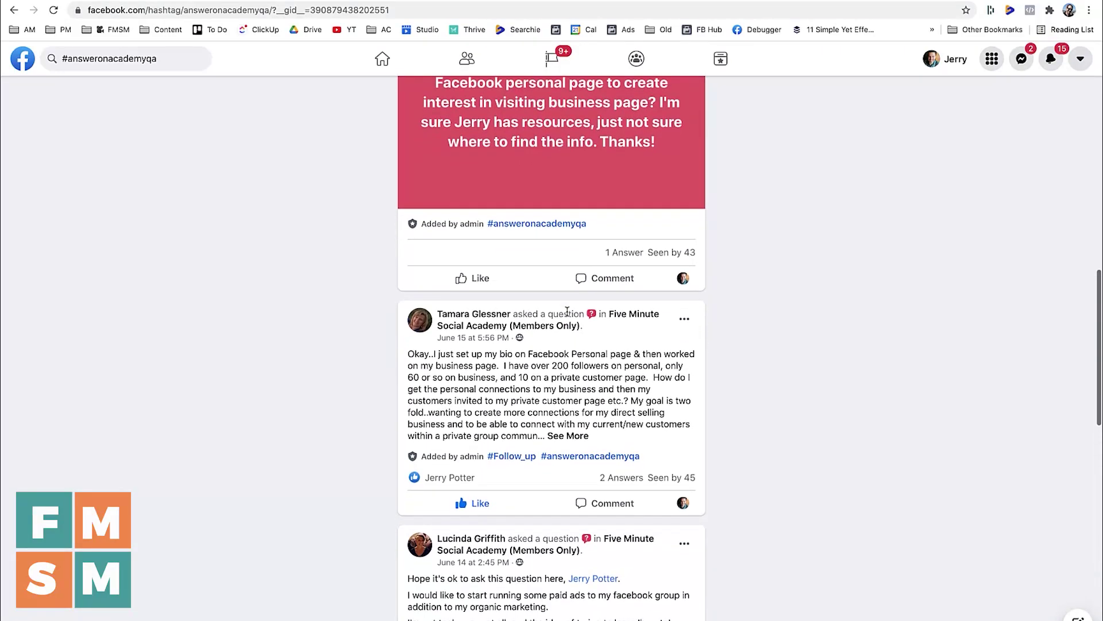
{"action": "scroll", "coordinate": [566, 311], "scroll_direction": "down", "scroll_amount": 5}
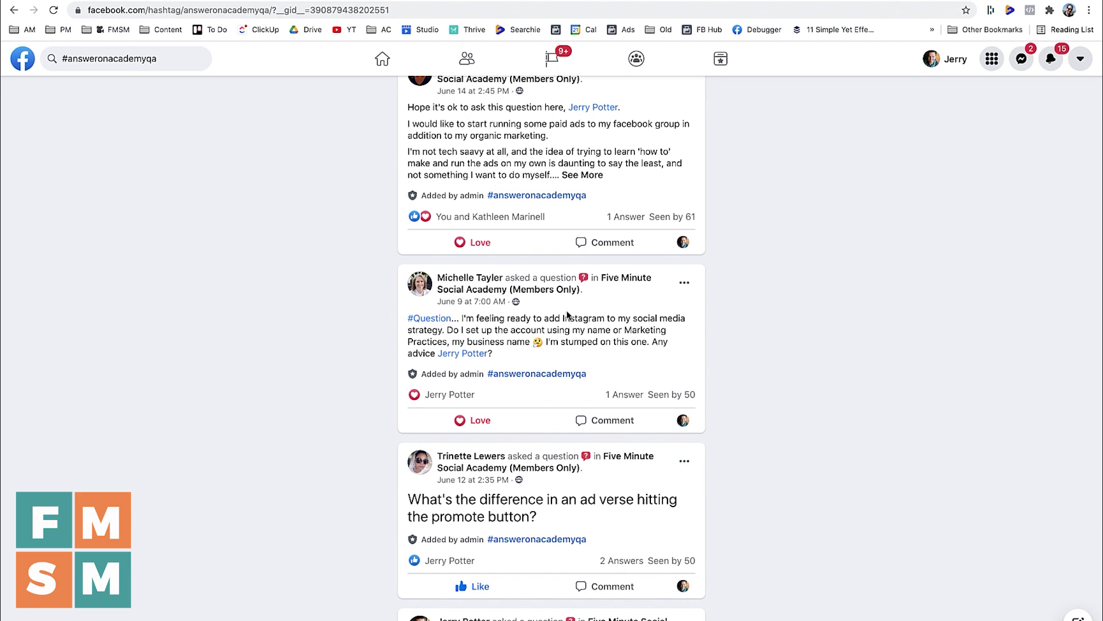
{"action": "scroll", "coordinate": [568, 314], "scroll_direction": "up", "scroll_amount": 15}
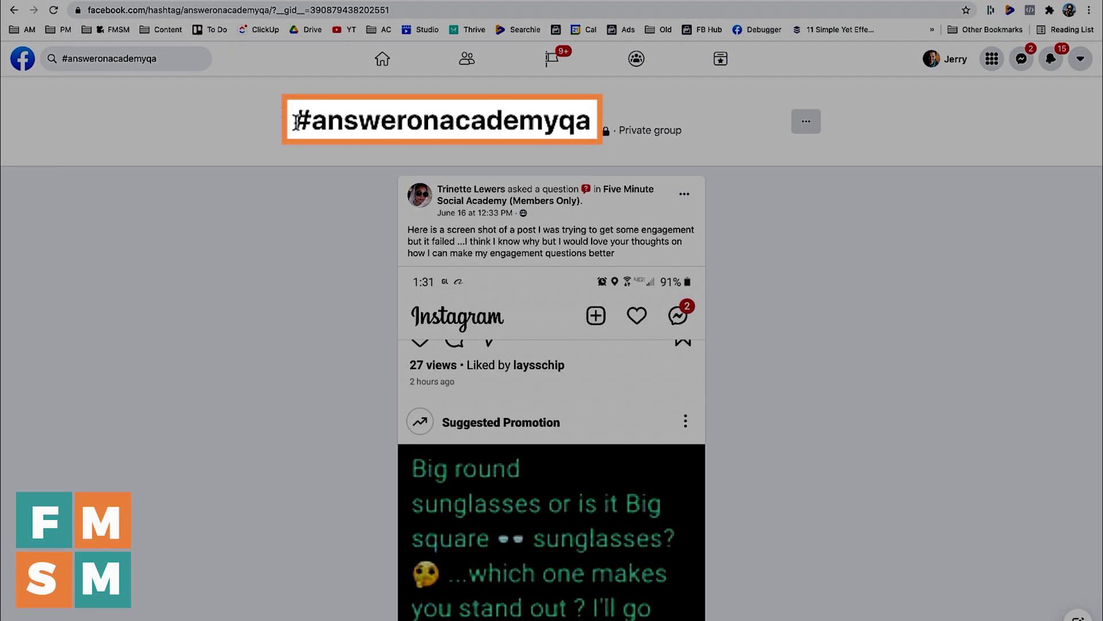
Highlight the #answeronacademyqa topic heading and the topic page's web address to examine the link.
{"action": "left_click_drag", "start_coordinate": [284, 112], "coordinate": [393, 113]}
{"action": "left_click_drag", "start_coordinate": [475, 123], "coordinate": [594, 129]}
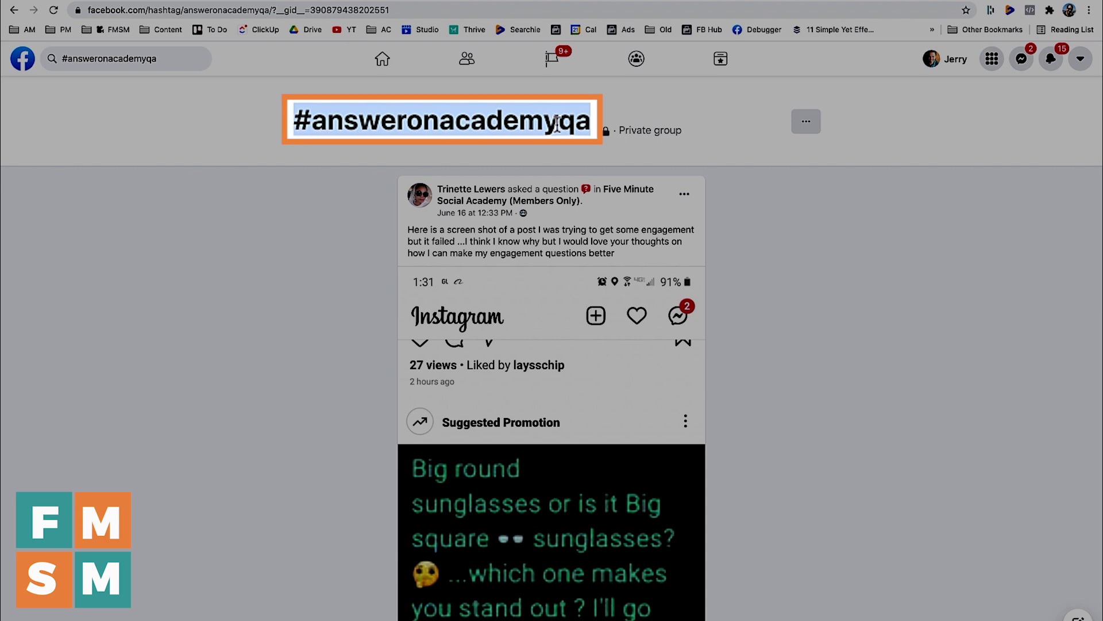
{"action": "left_click", "coordinate": [574, 127]}
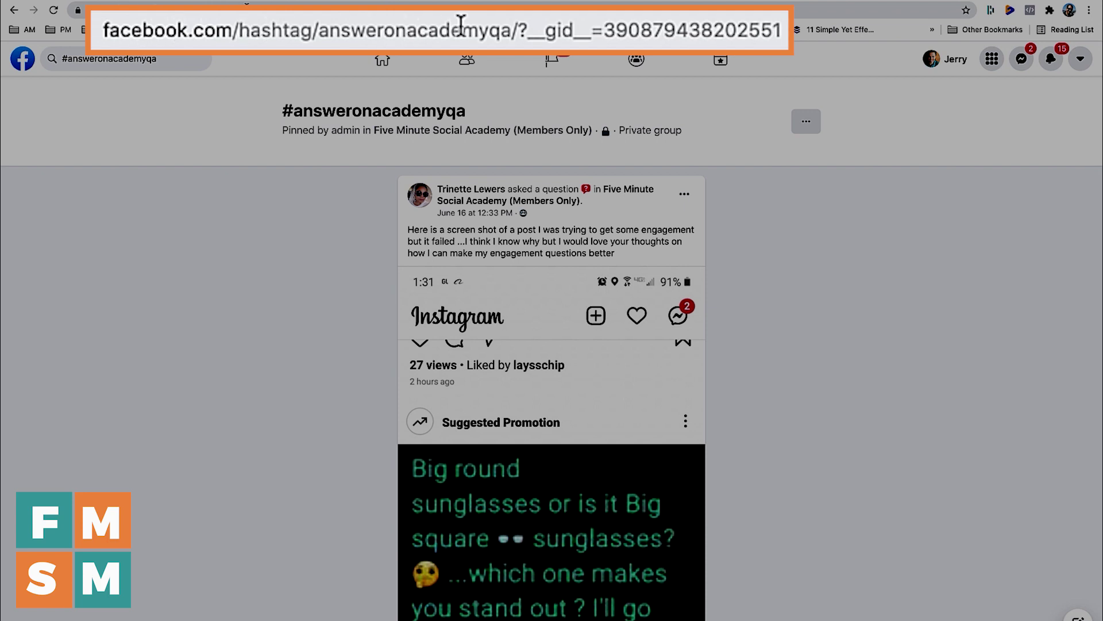
{"action": "left_click", "coordinate": [515, 33]}
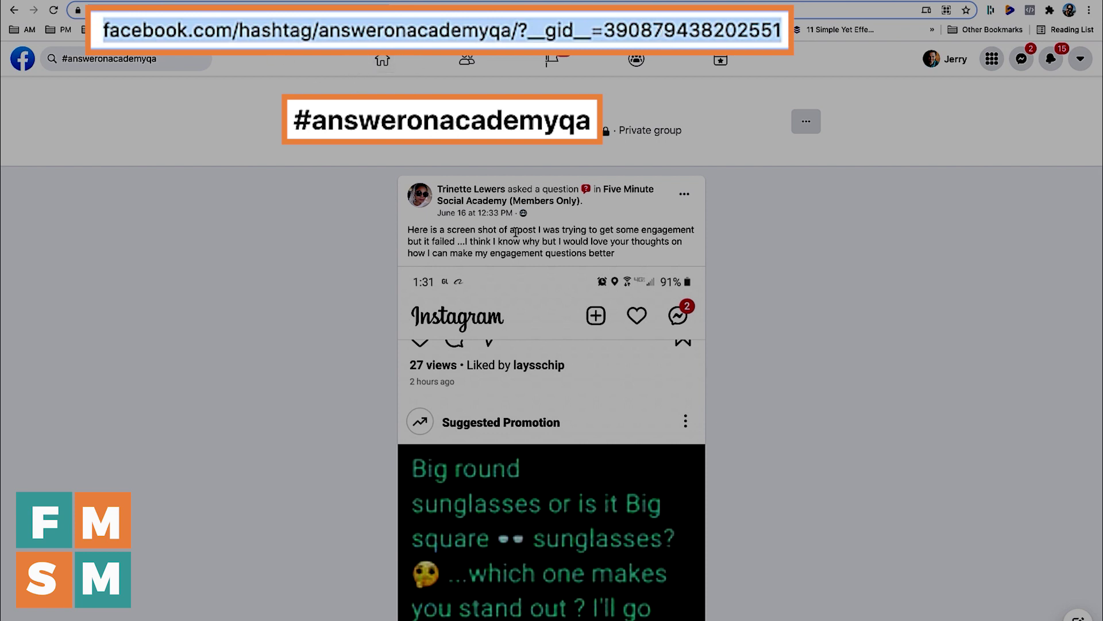
{"action": "left_click", "coordinate": [498, 121]}
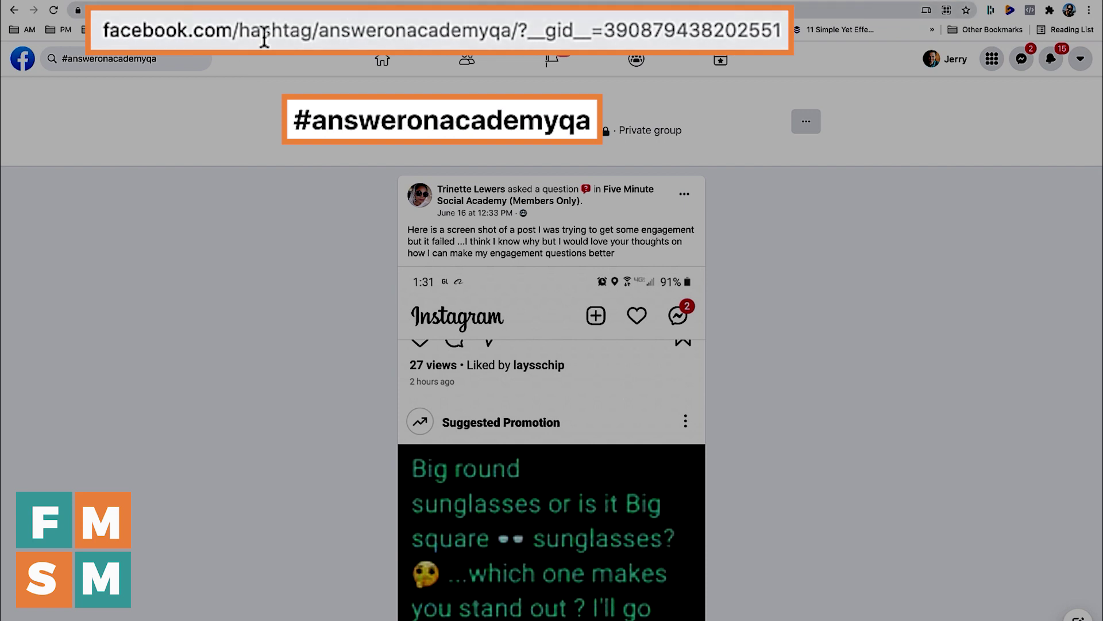